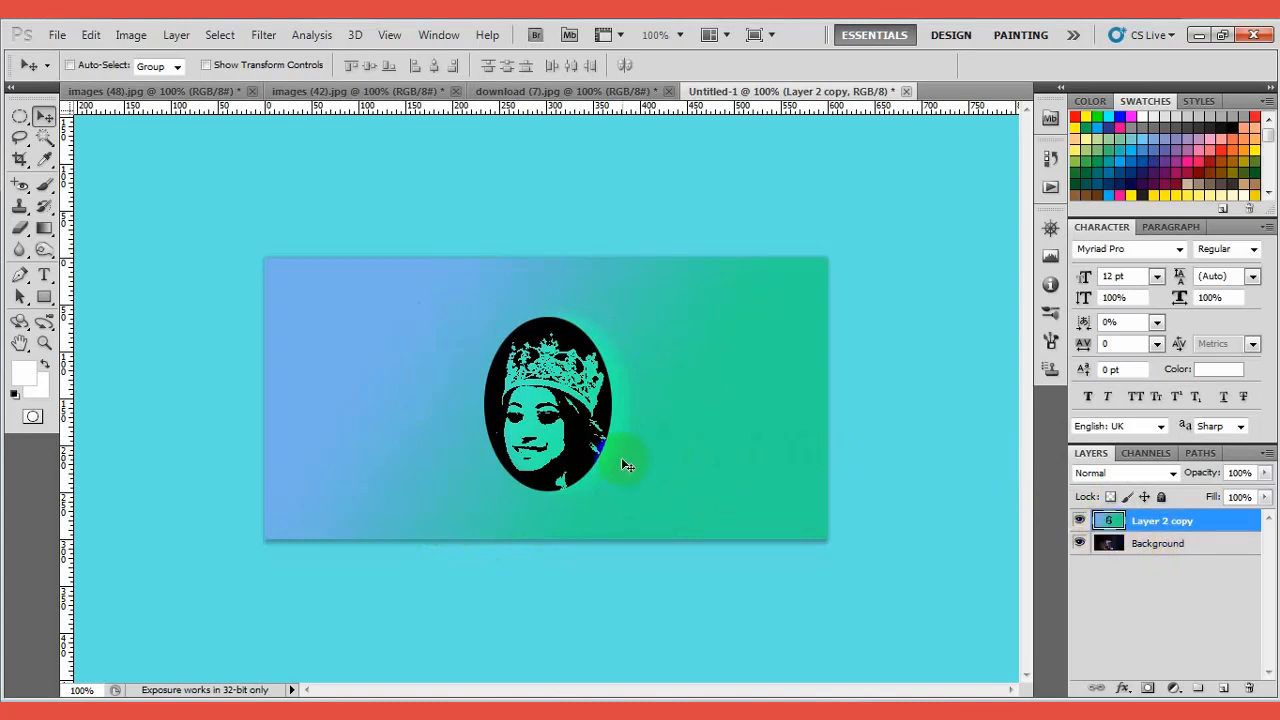
Delete the Layer 2 copy layer and draw an elliptical selection around the woman's face and crown on the Background photo
left_click(1145, 524)
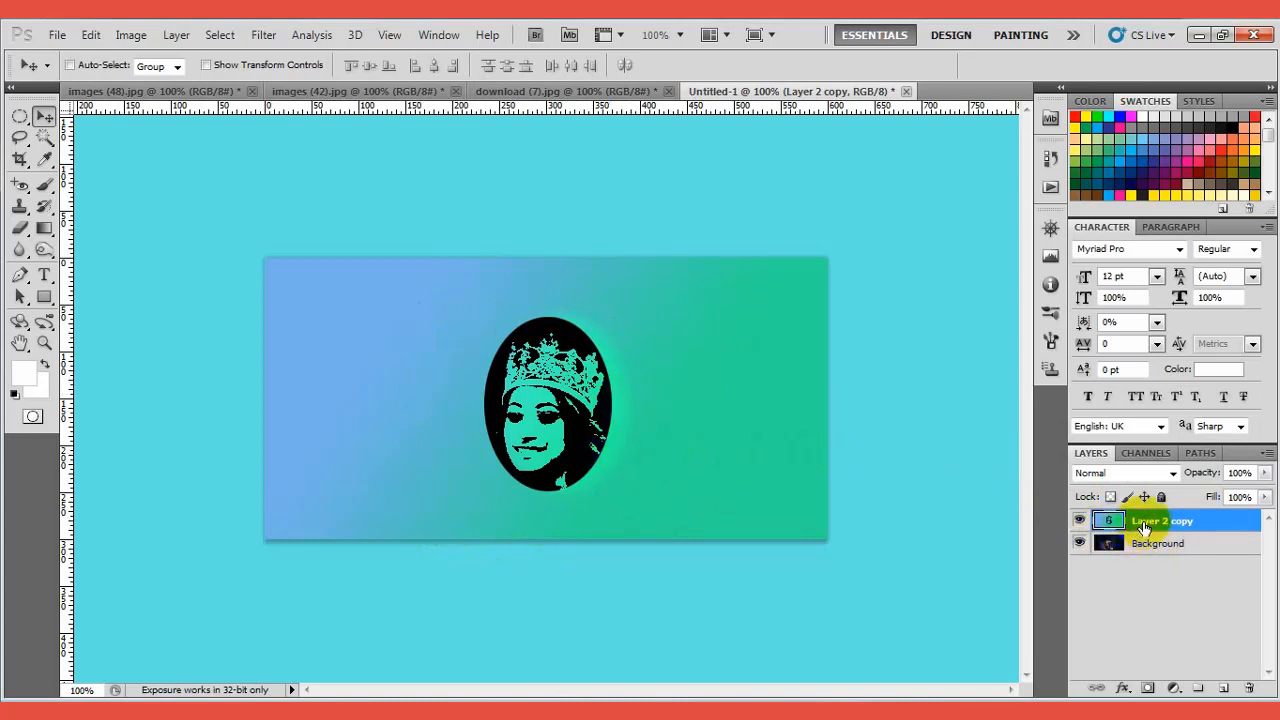
left_click_drag(1145, 524, 1249, 688)
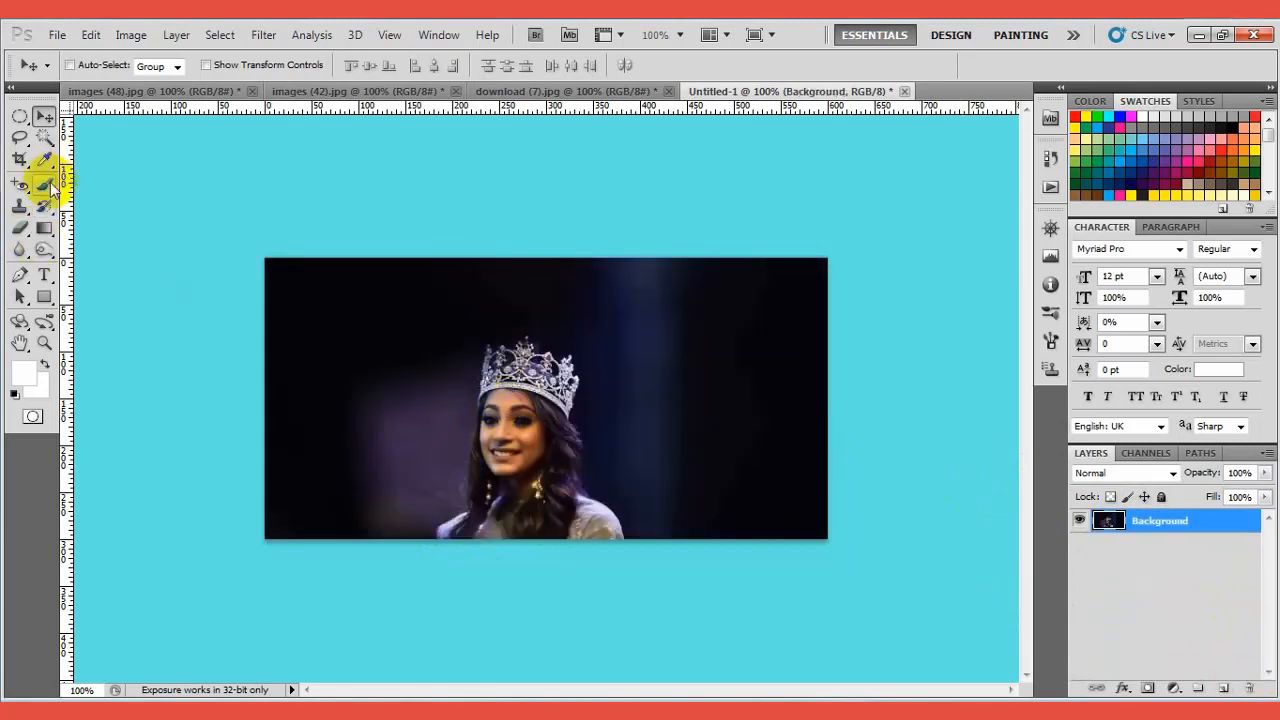
left_click(18, 119)
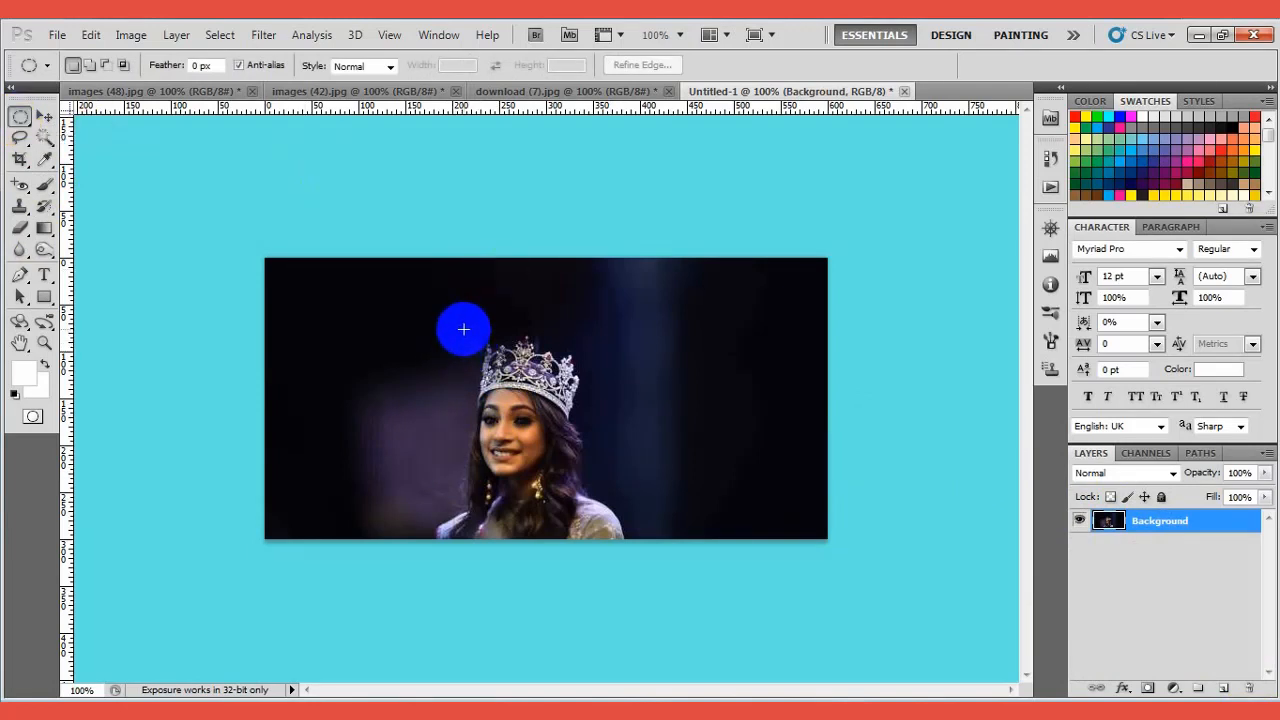
left_click_drag(466, 336, 586, 493)
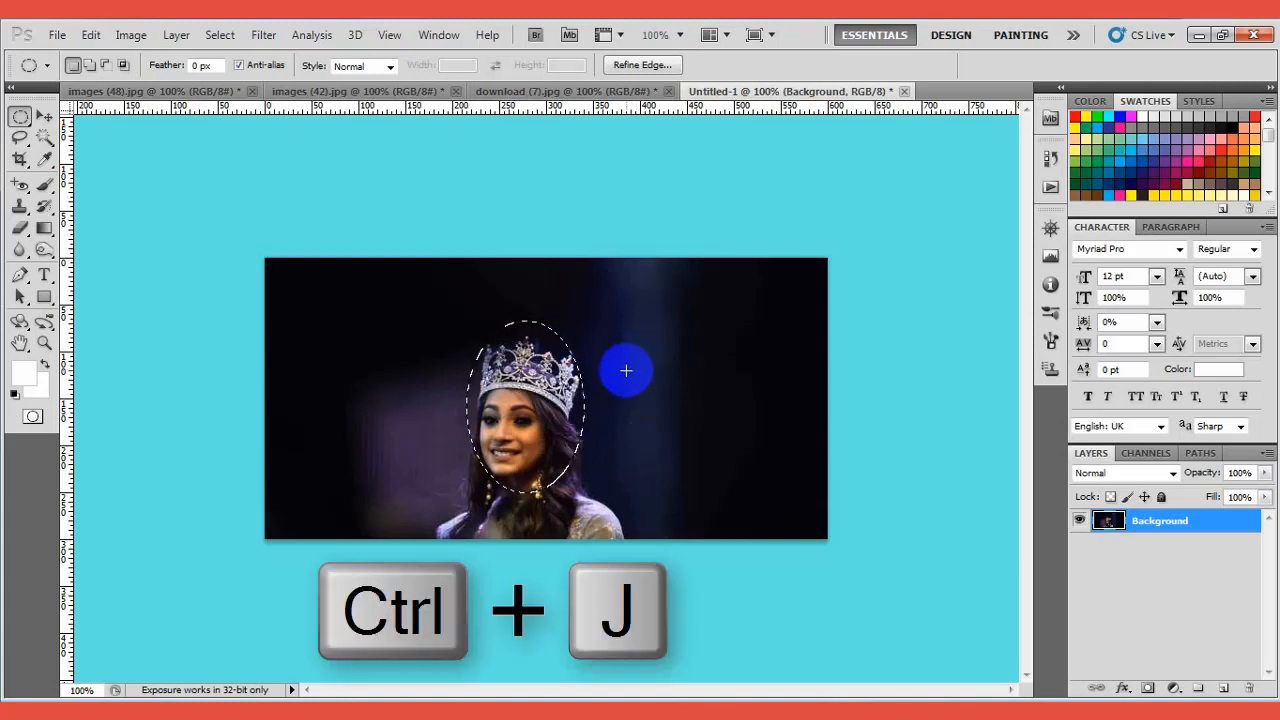
Copy the oval selection to a new layer, duplicate that layer, and hide the Background and the lower oval copy
key("ctrl+j")
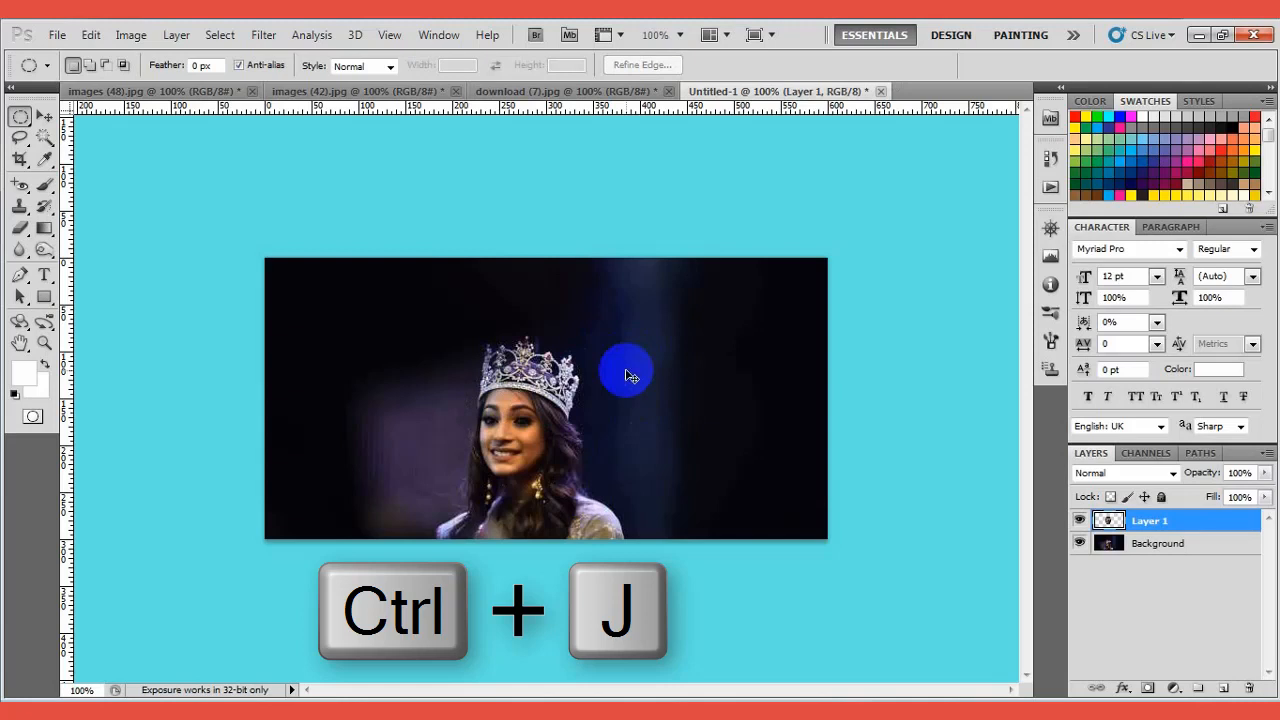
key("ctrl+j")
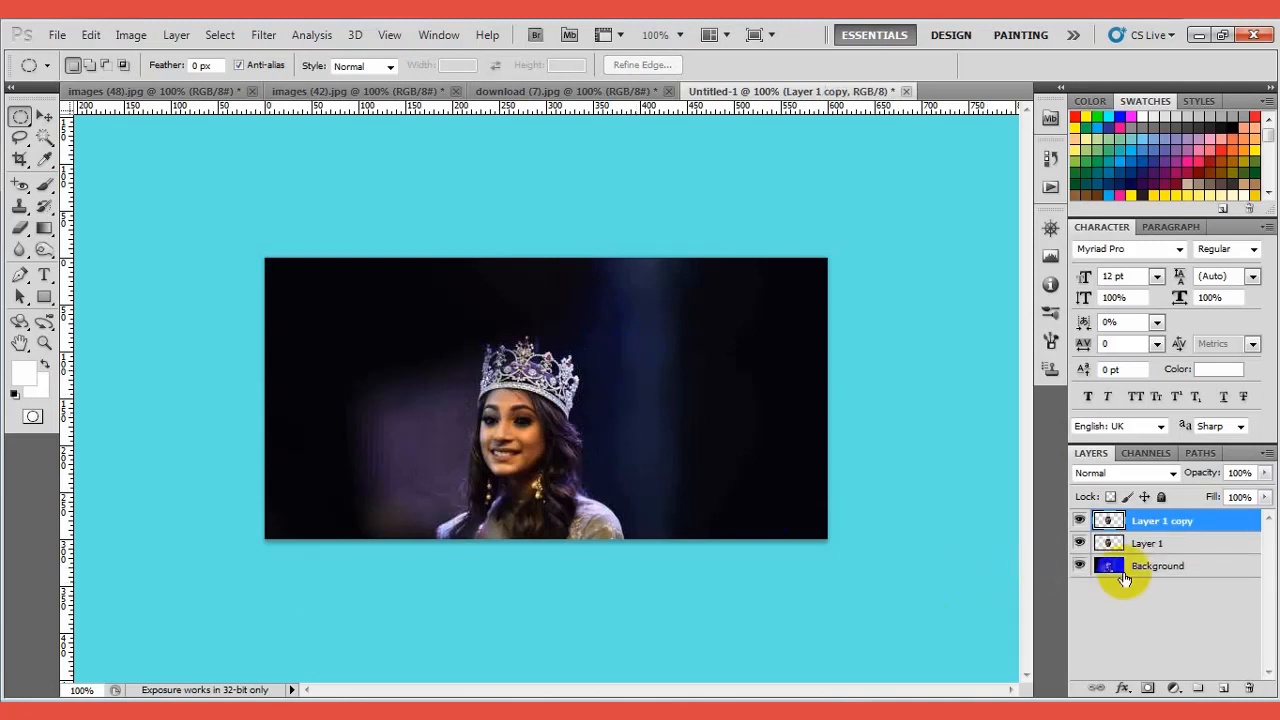
left_click(1079, 567)
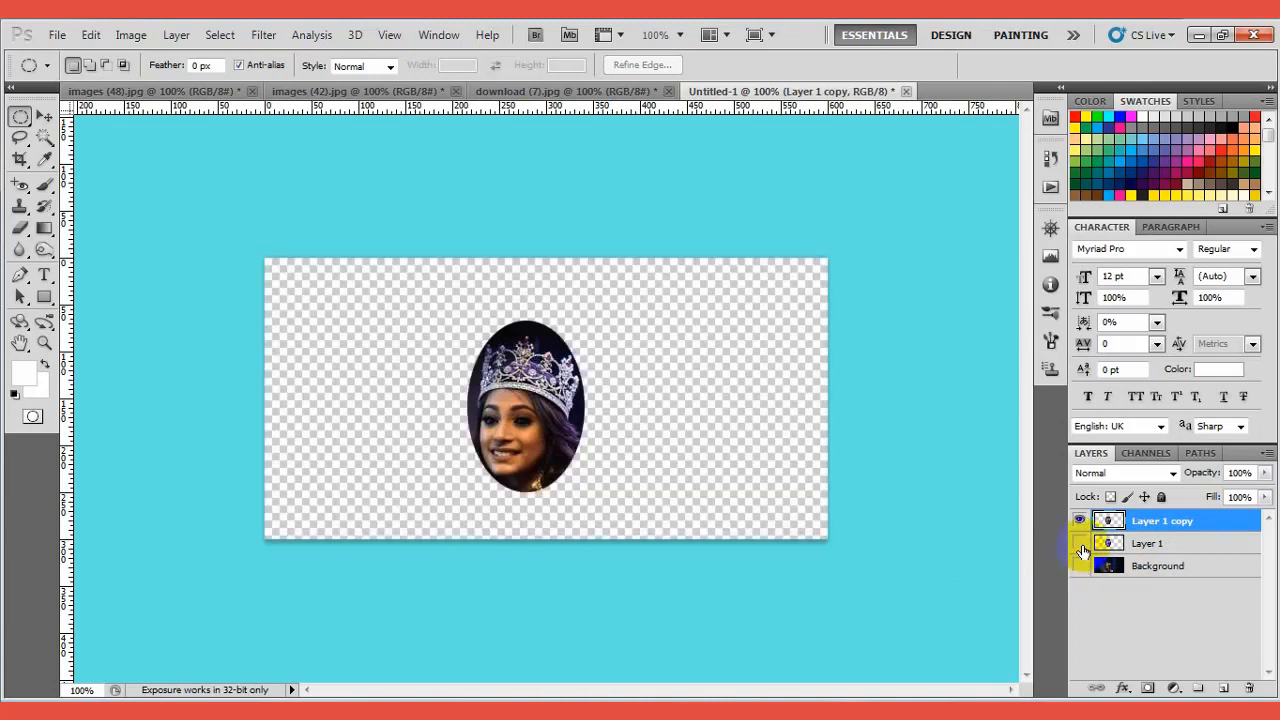
left_click(1079, 544)
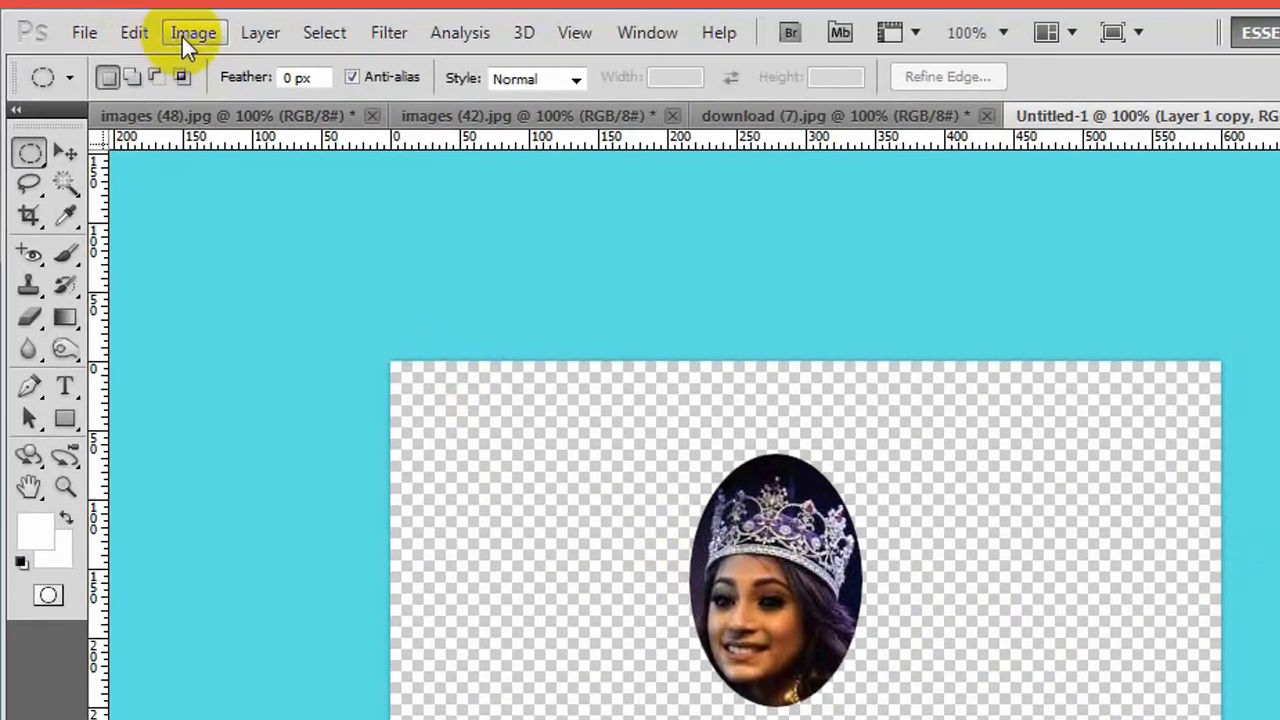
Apply a Threshold adjustment with level 67 to the top oval portrait layer
left_click(131, 34)
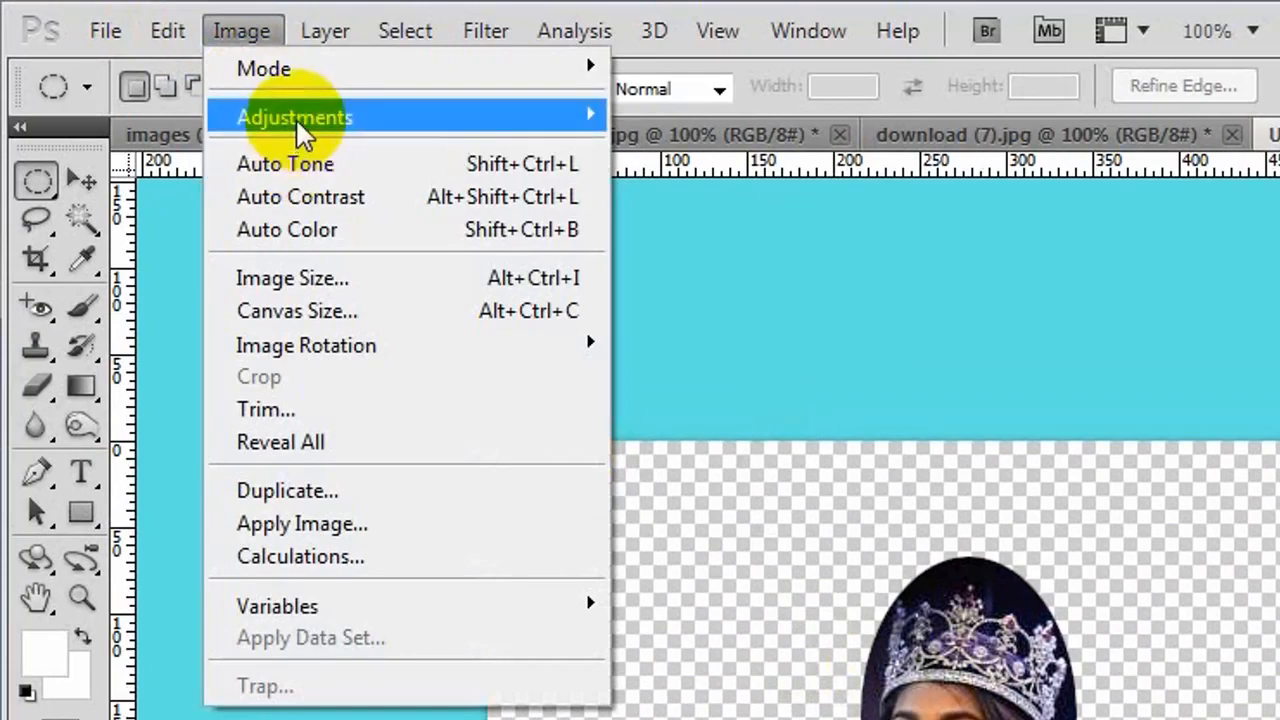
mouse_move(300, 127)
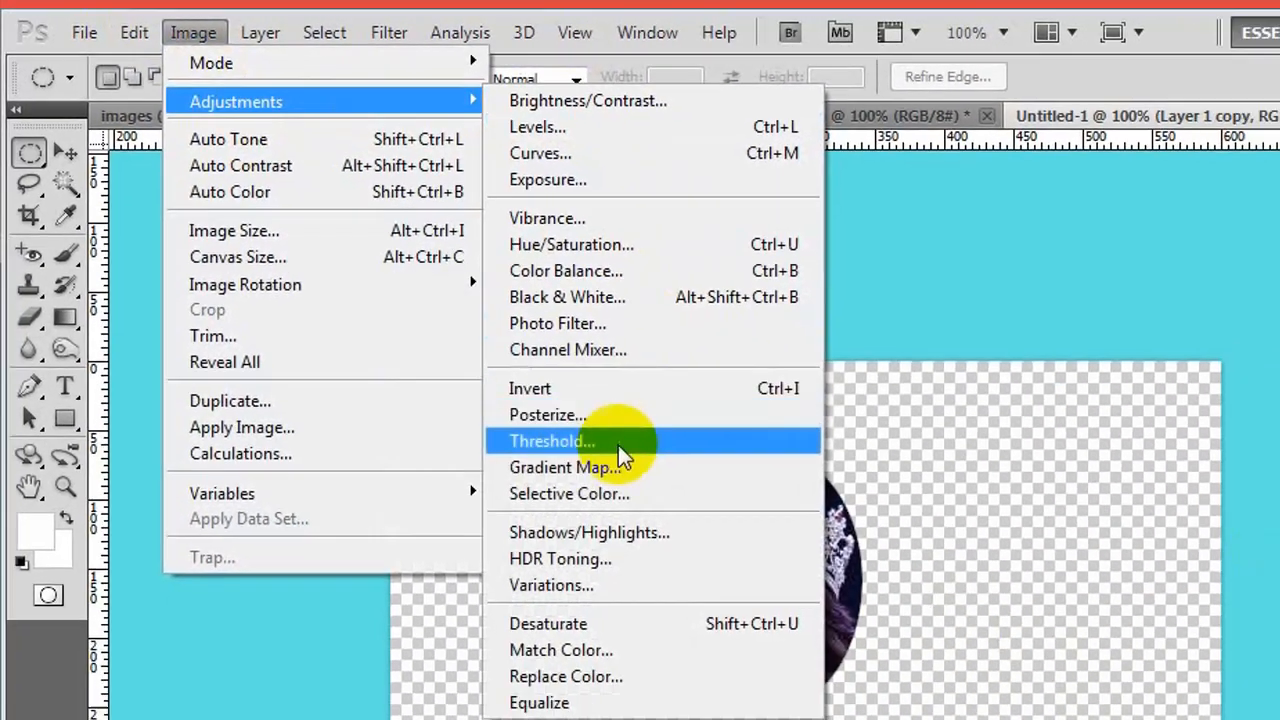
left_click(612, 441)
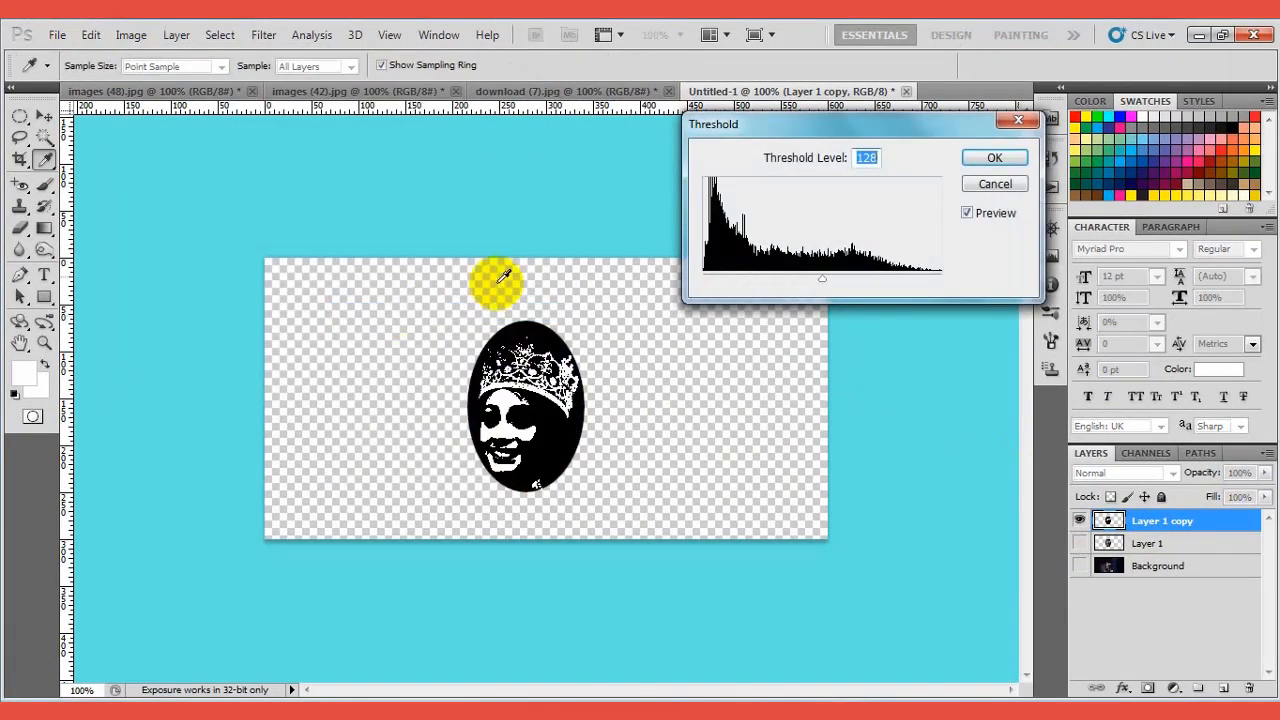
left_click(857, 275)
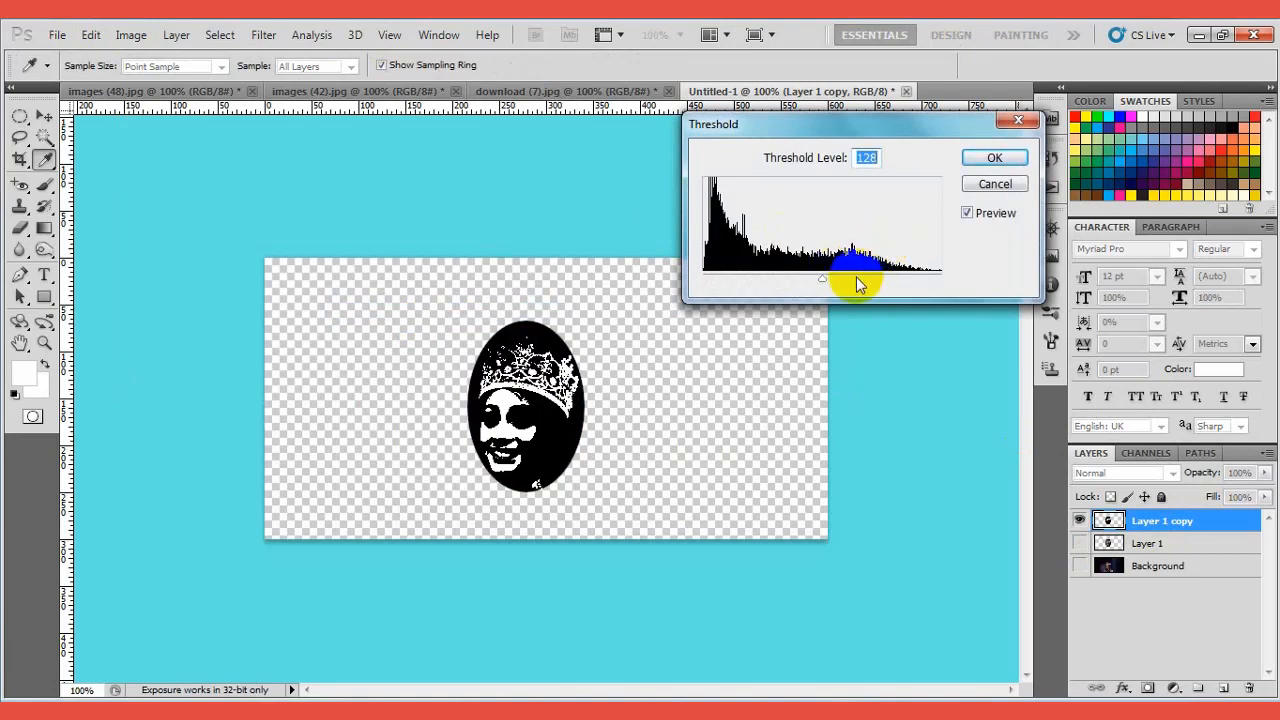
left_click_drag(857, 284, 824, 284)
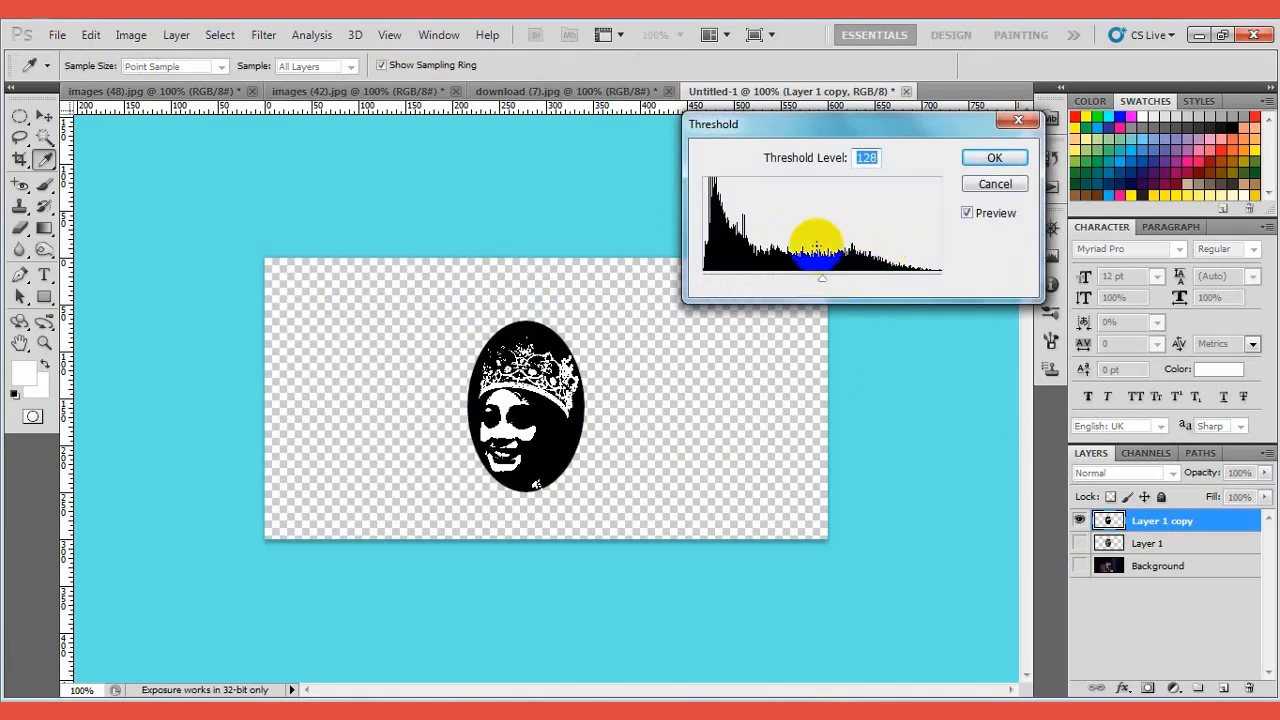
left_click(843, 273)
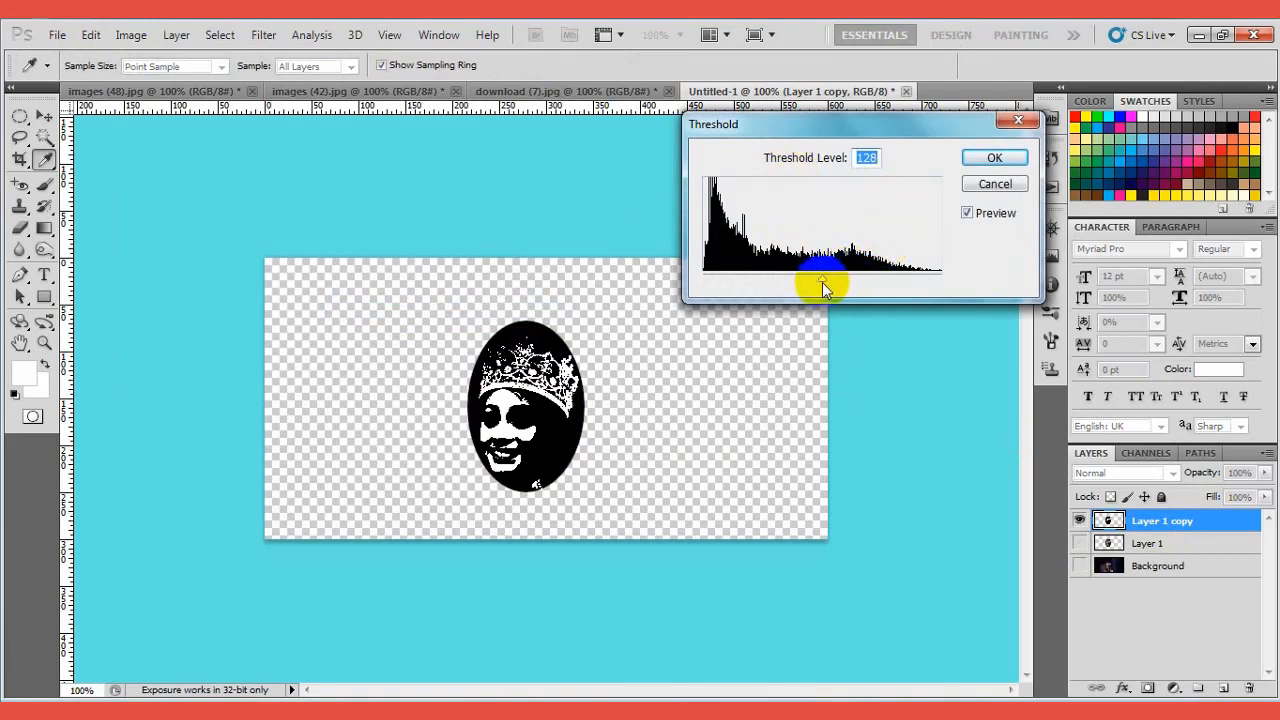
left_click_drag(820, 286, 815, 278)
left_click_drag(1002, 390, 901, 385)
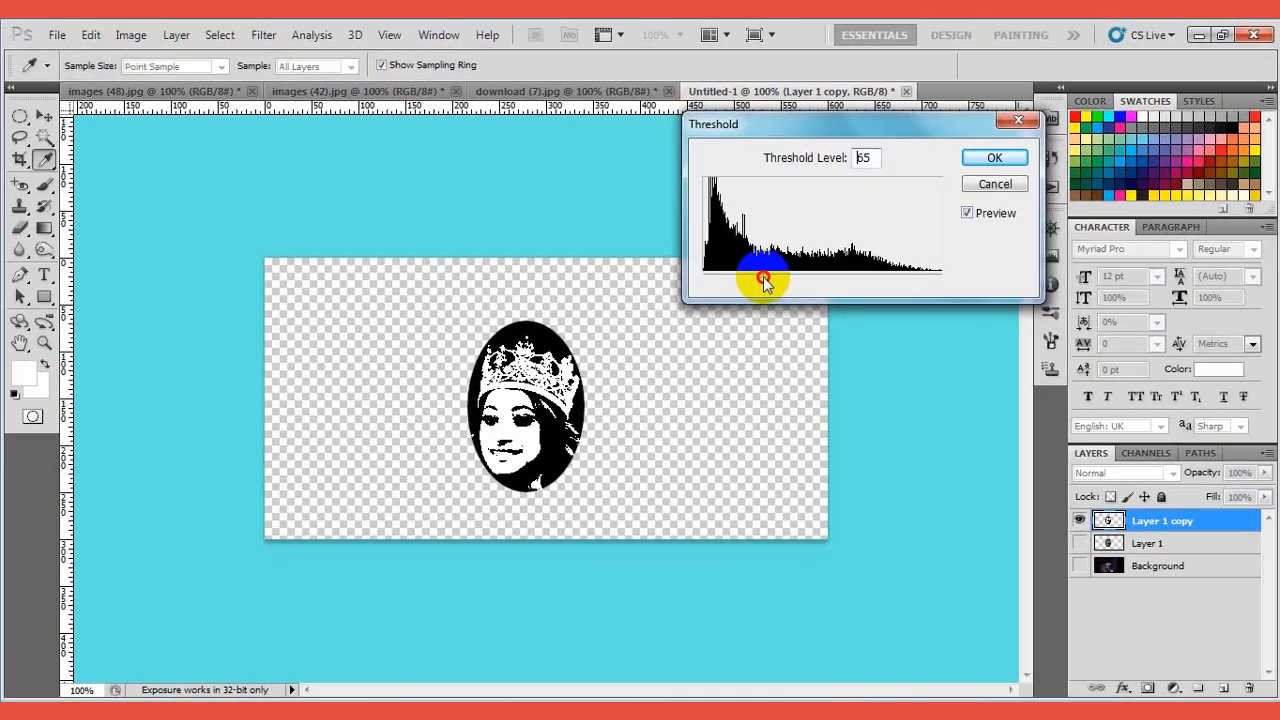
left_click_drag(763, 282, 766, 282)
left_click_drag(765, 282, 766, 282)
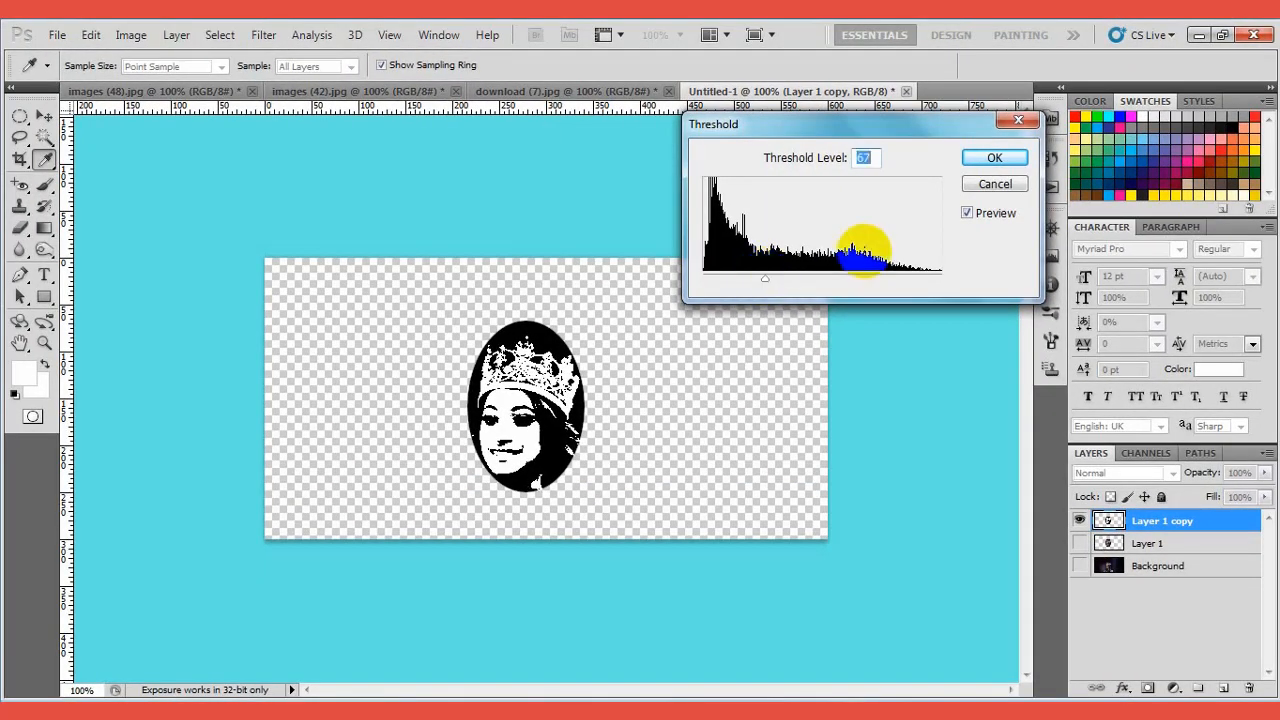
left_click(1001, 158)
Start a Color Range selection with Sampled Colors and sample the white areas of the face and crown, adding to the sample
key("m")
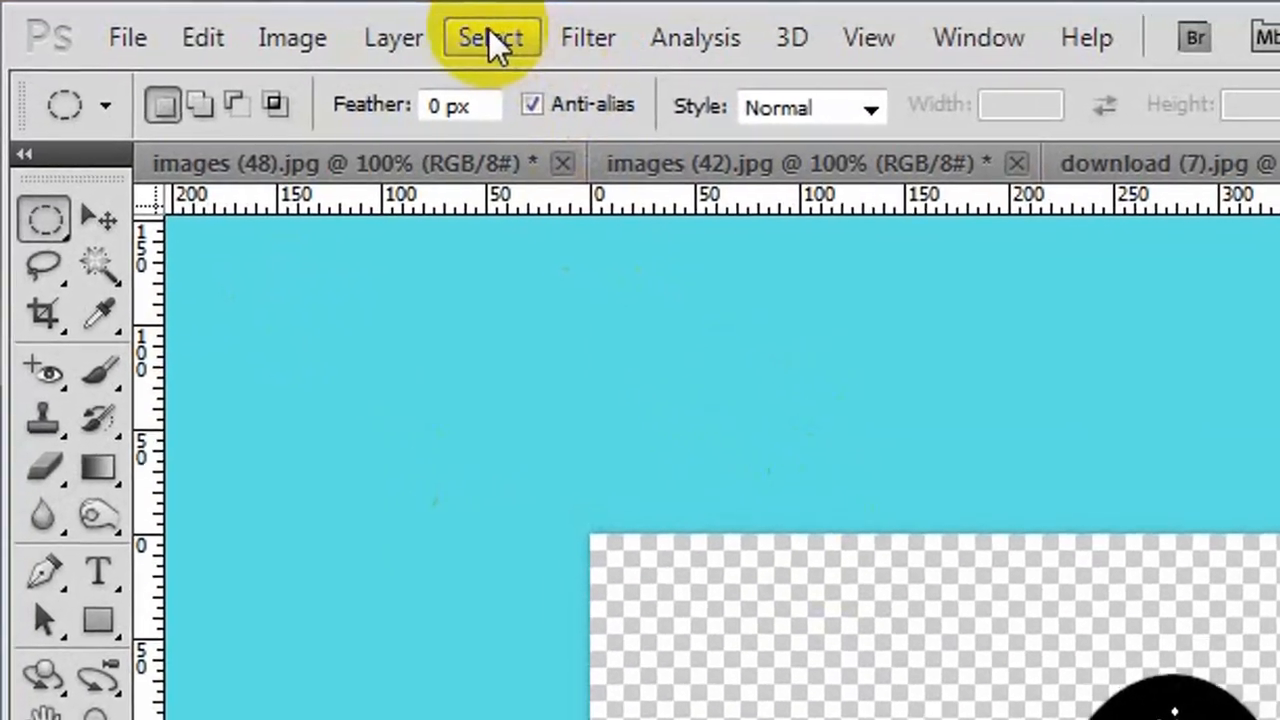
left_click(492, 33)
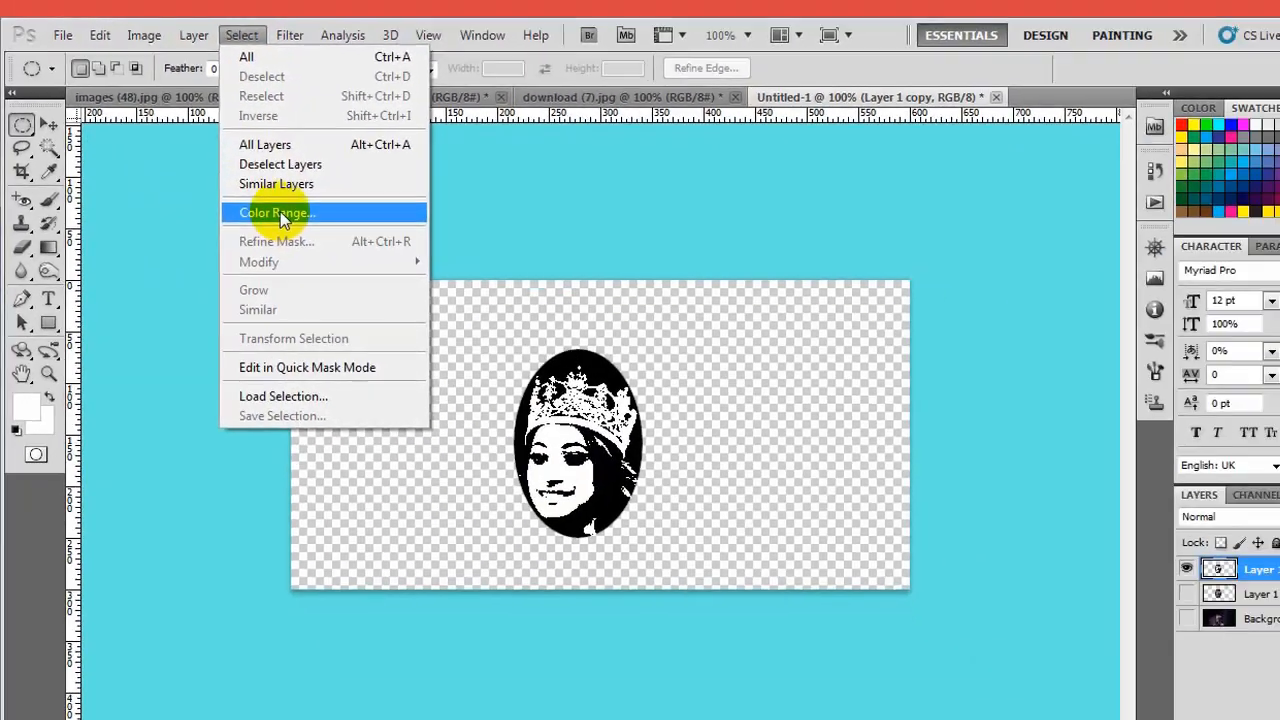
left_click(280, 216)
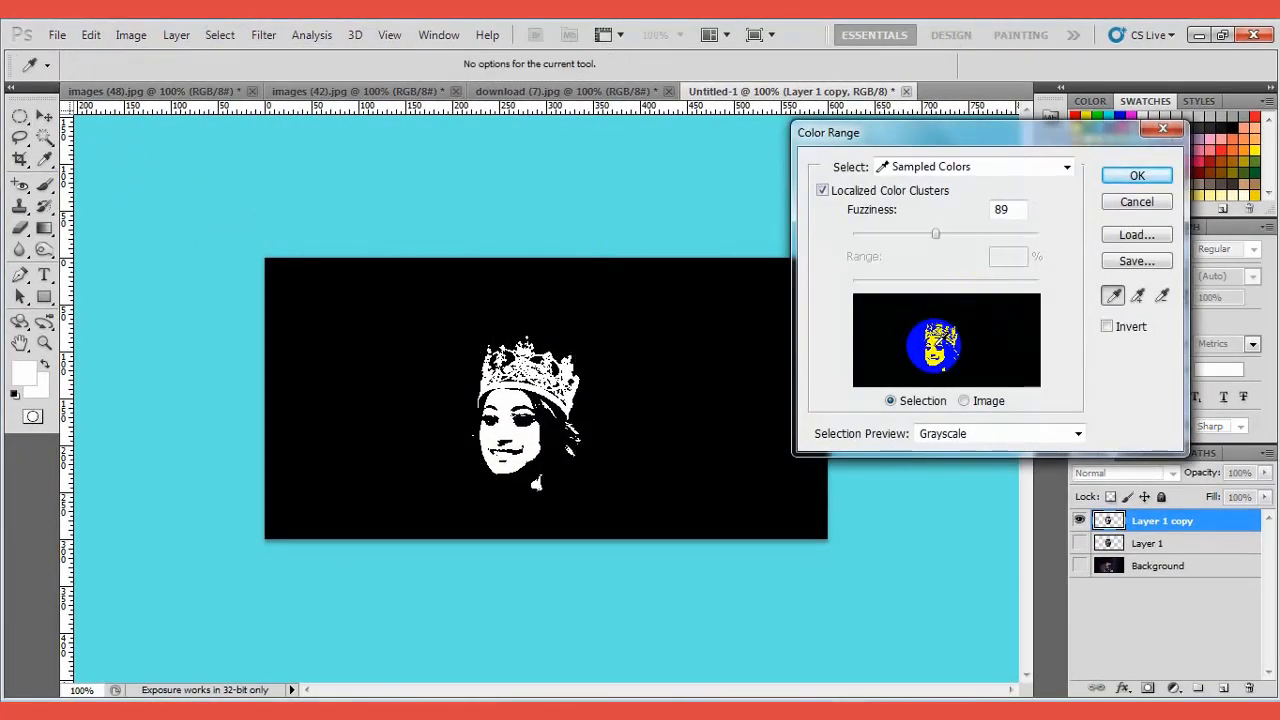
left_click(934, 345)
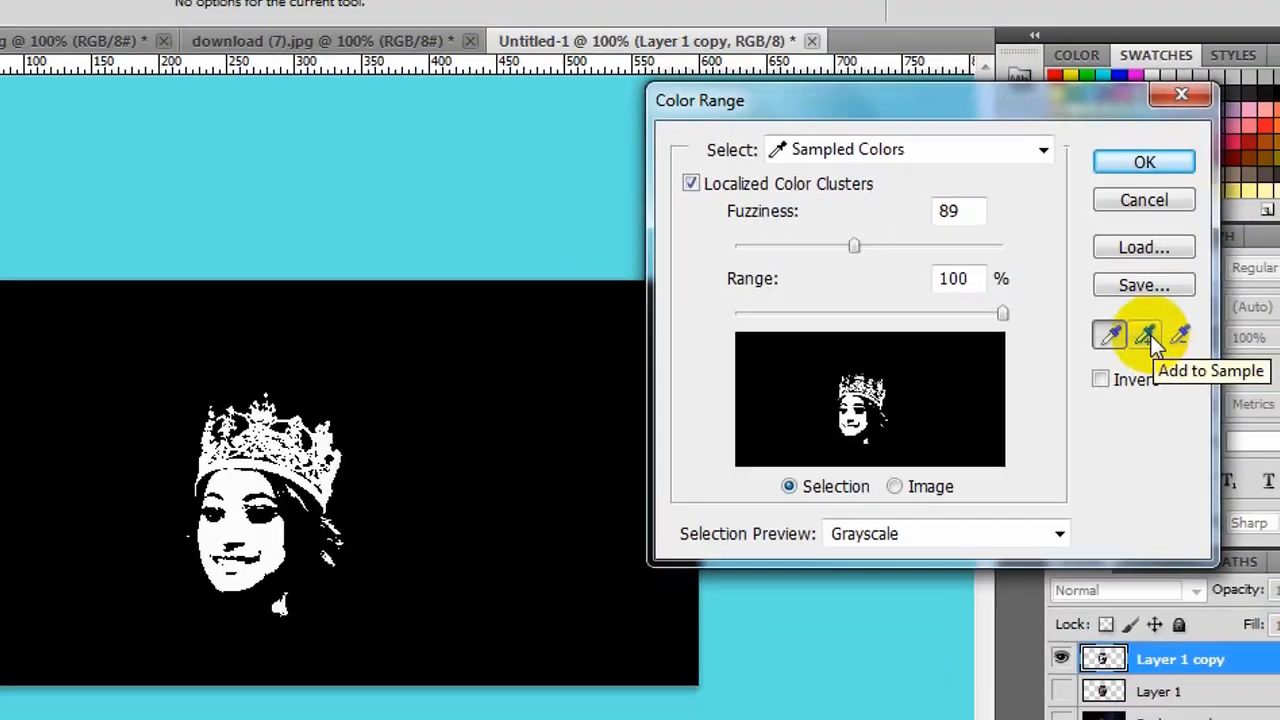
left_click(1158, 380)
left_click(518, 350)
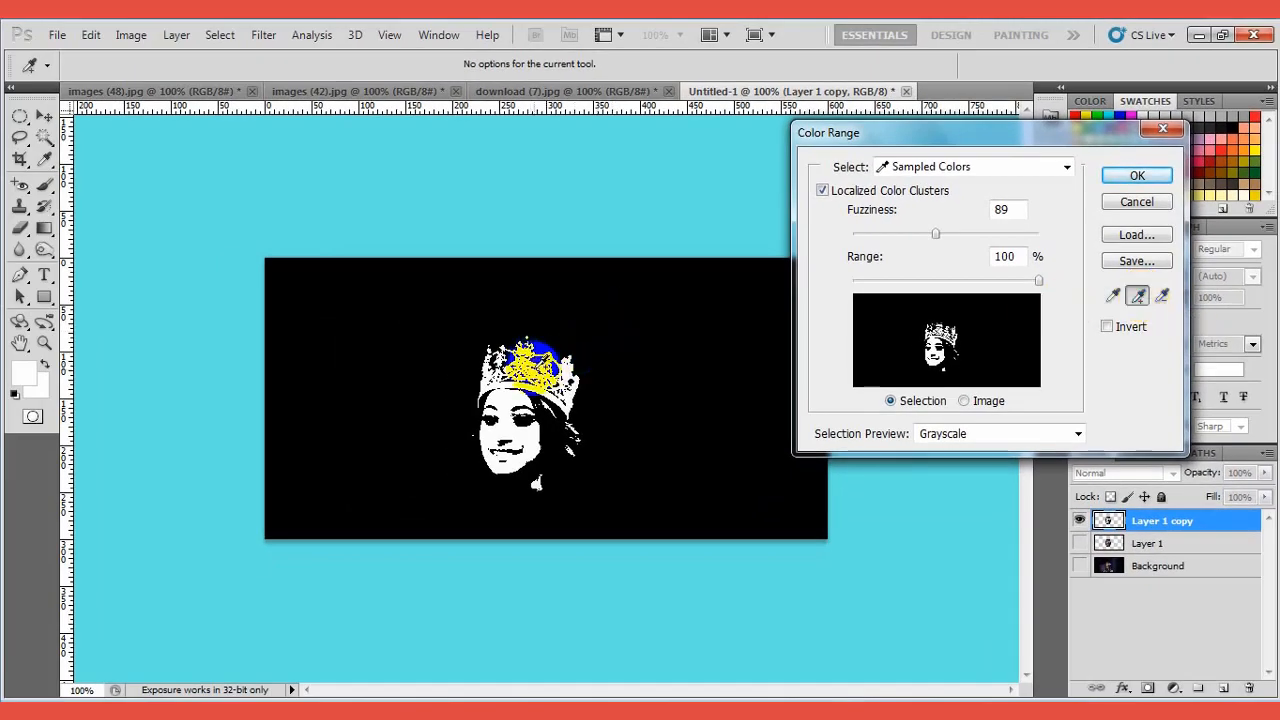
left_click(520, 413)
left_click(495, 432)
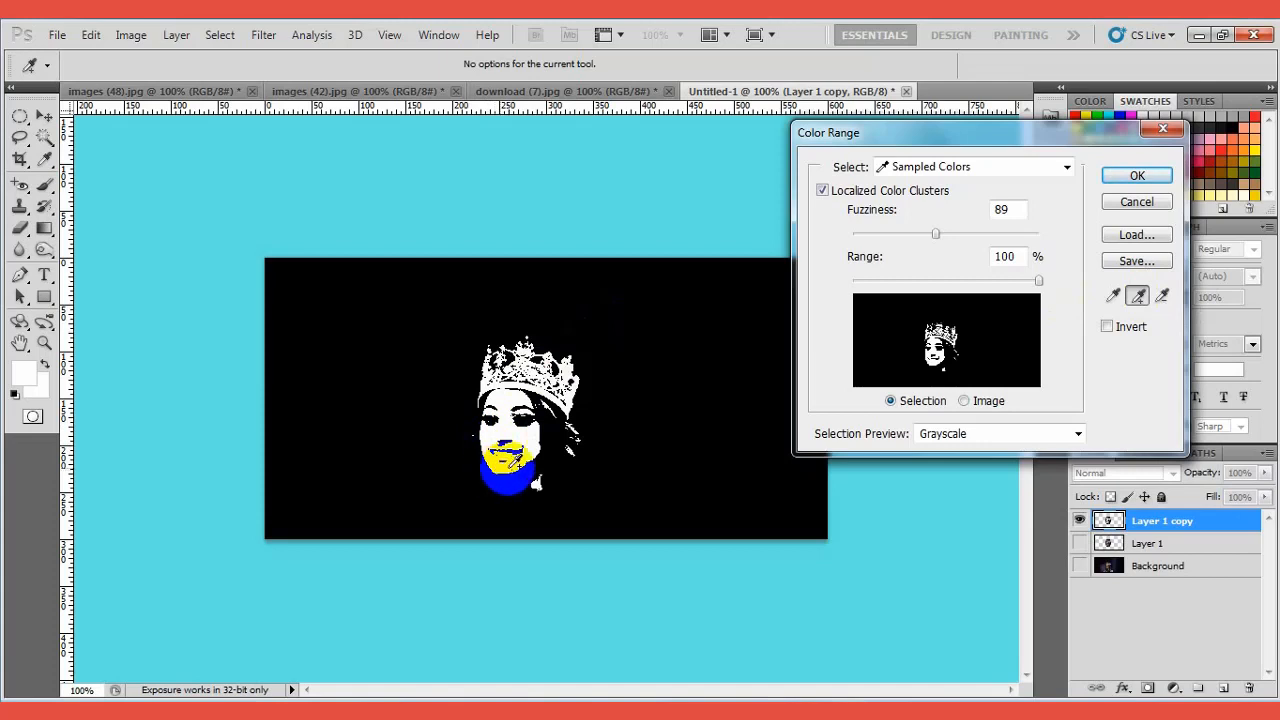
left_click(541, 484)
left_click(563, 377)
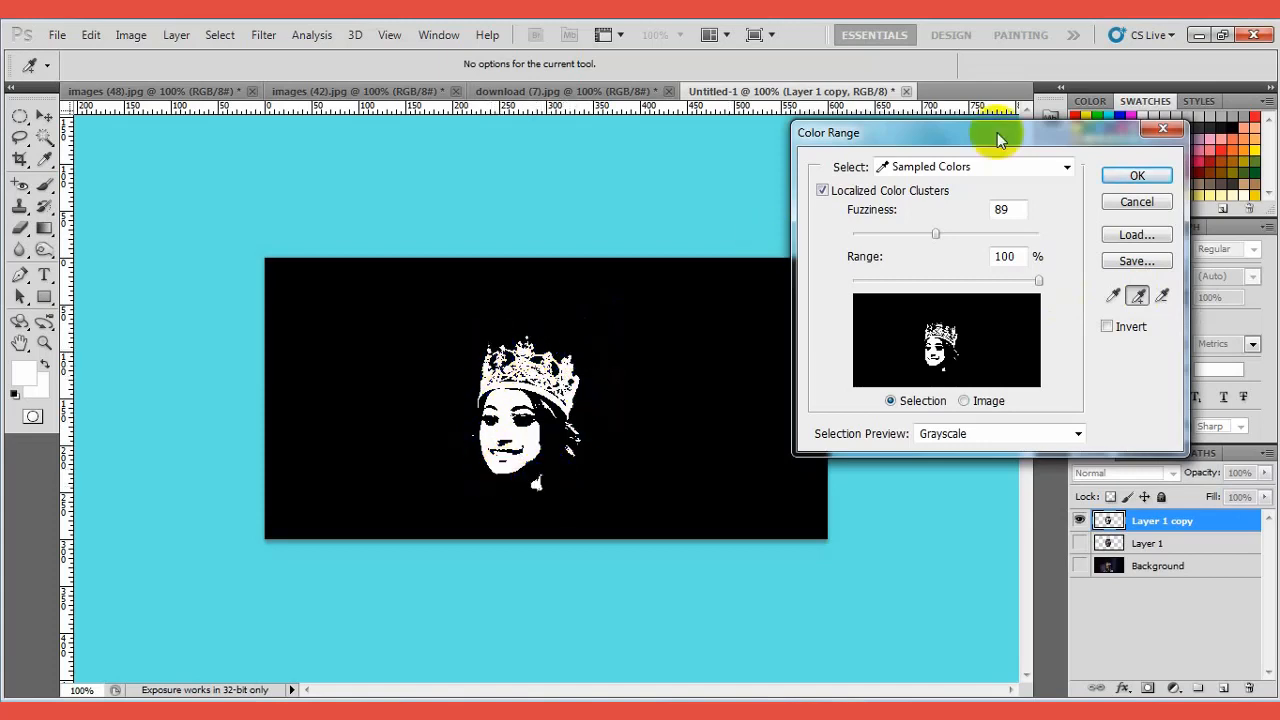
Set the Color Range fuzziness to 84, keep the Selection preview, and apply the selection of the white areas
left_click(930, 350)
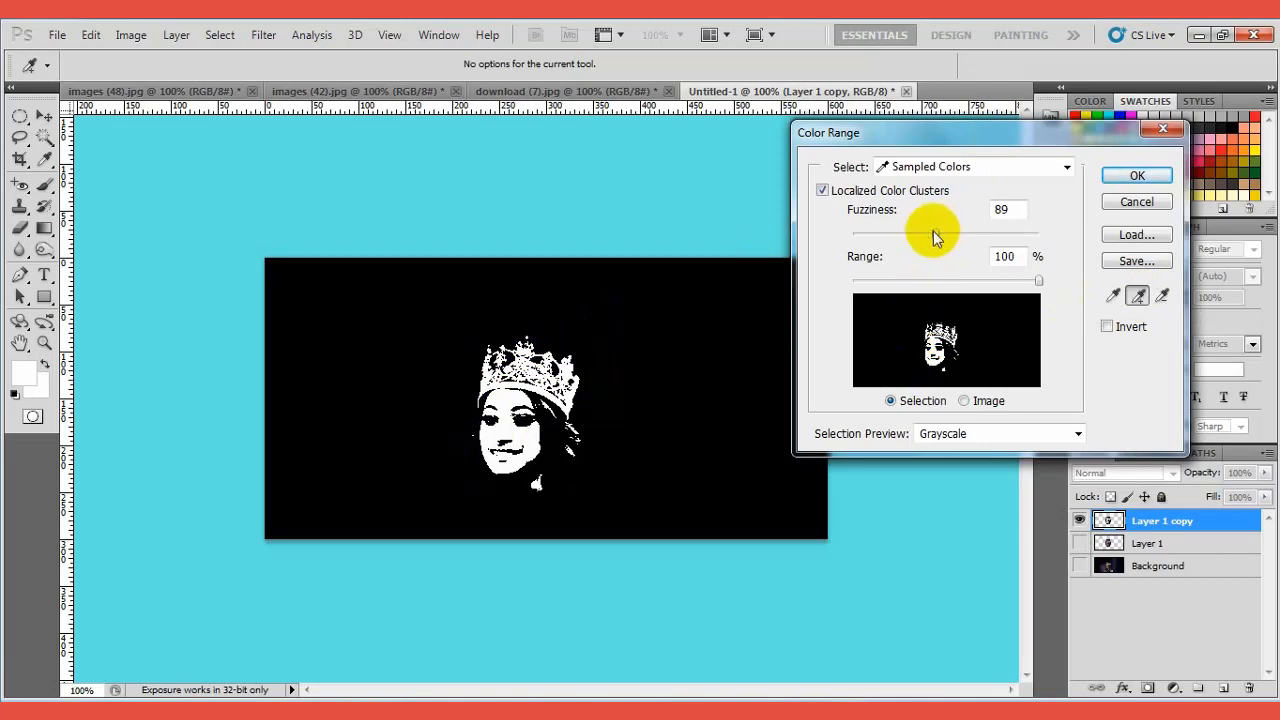
mouse_move(933, 236)
left_mouse_down()
mouse_move(954, 226)
mouse_move(883, 229)
mouse_move(988, 232)
mouse_move(931, 233)
left_mouse_up()
left_click(922, 401)
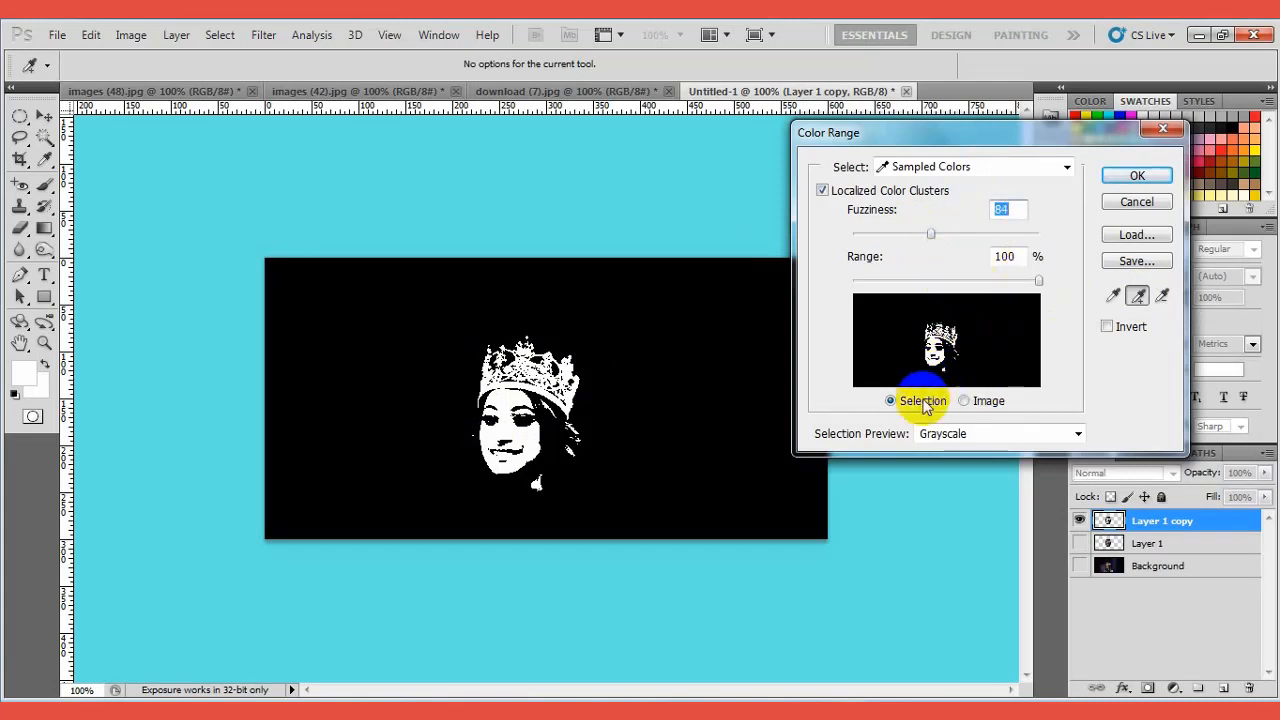
left_click(1005, 405)
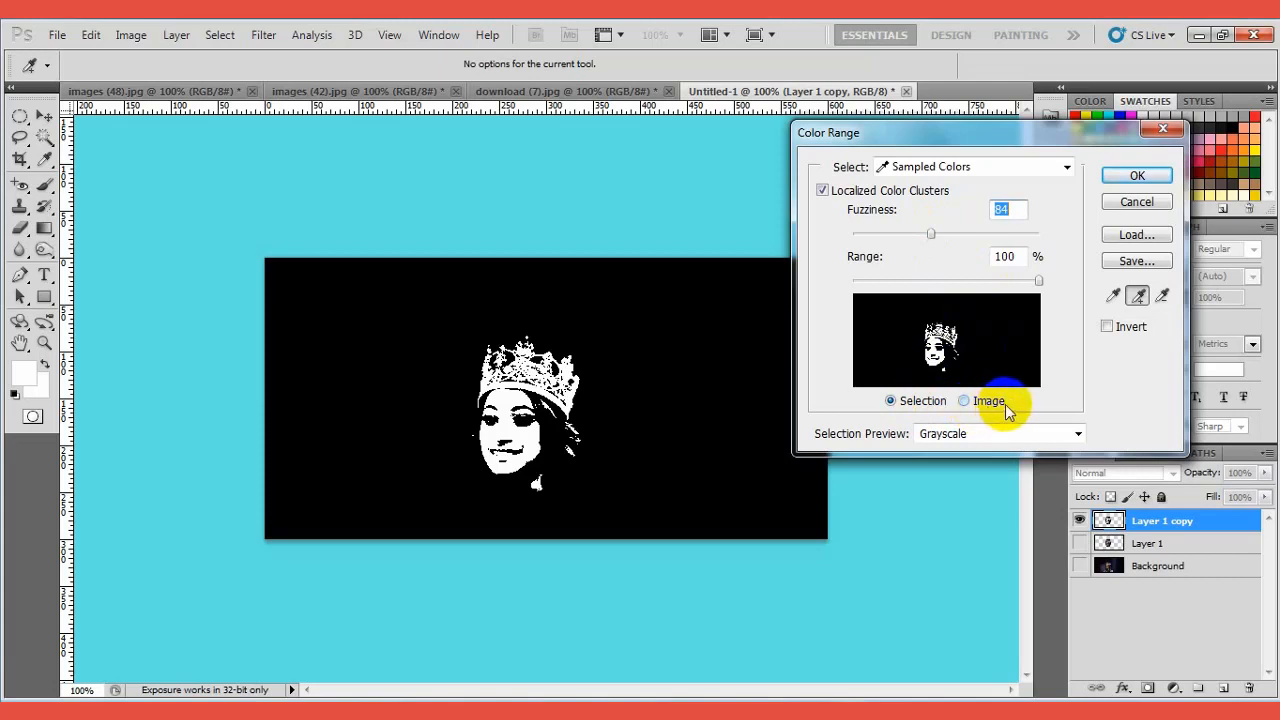
left_click(593, 368)
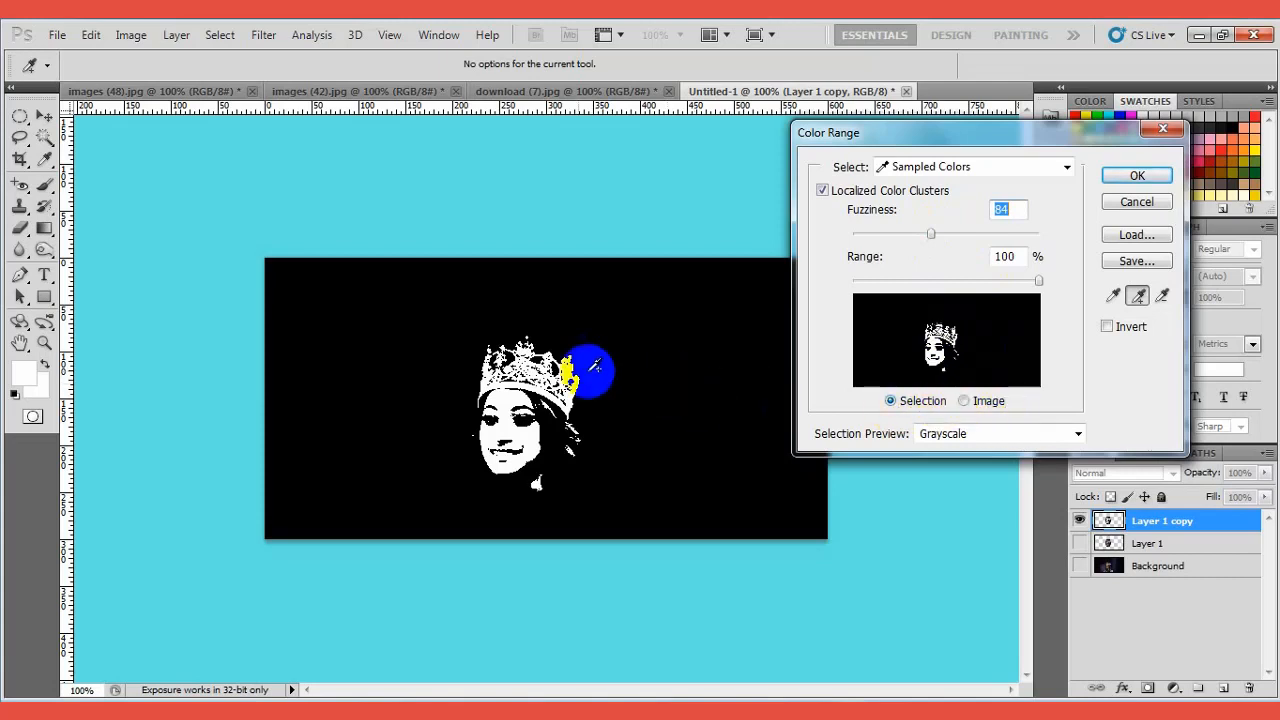
left_click(527, 372)
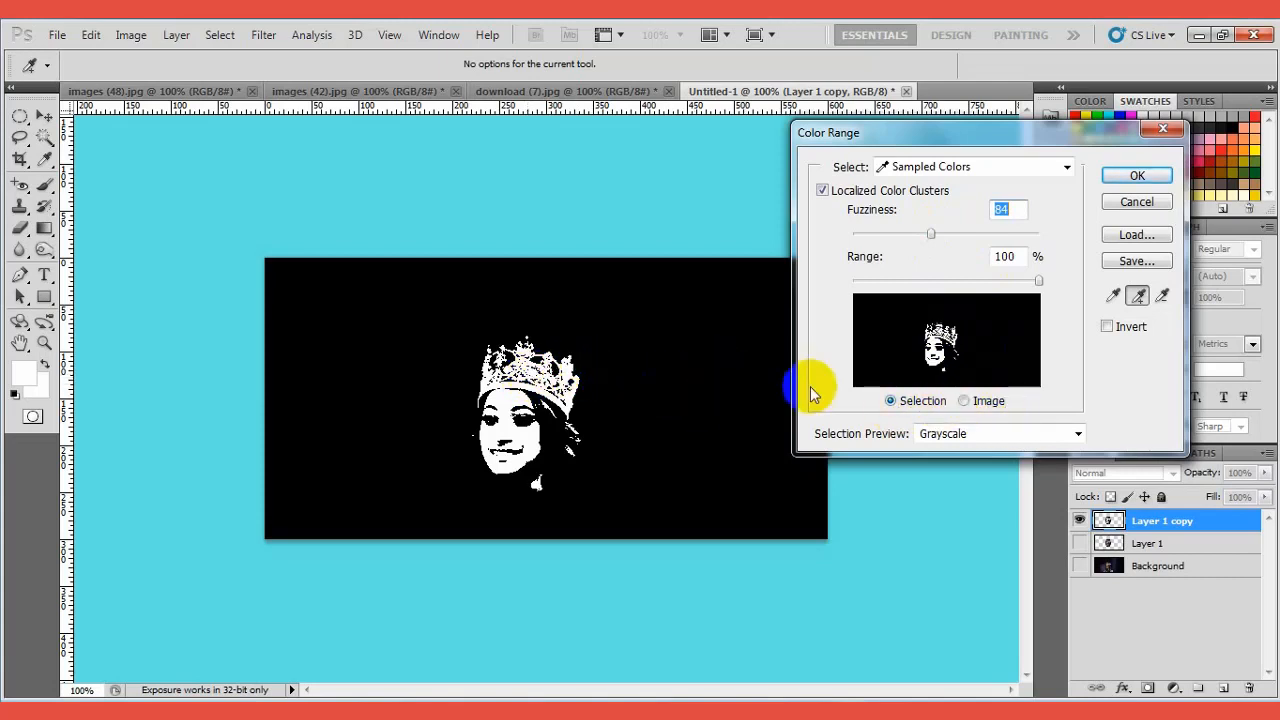
left_click(892, 408)
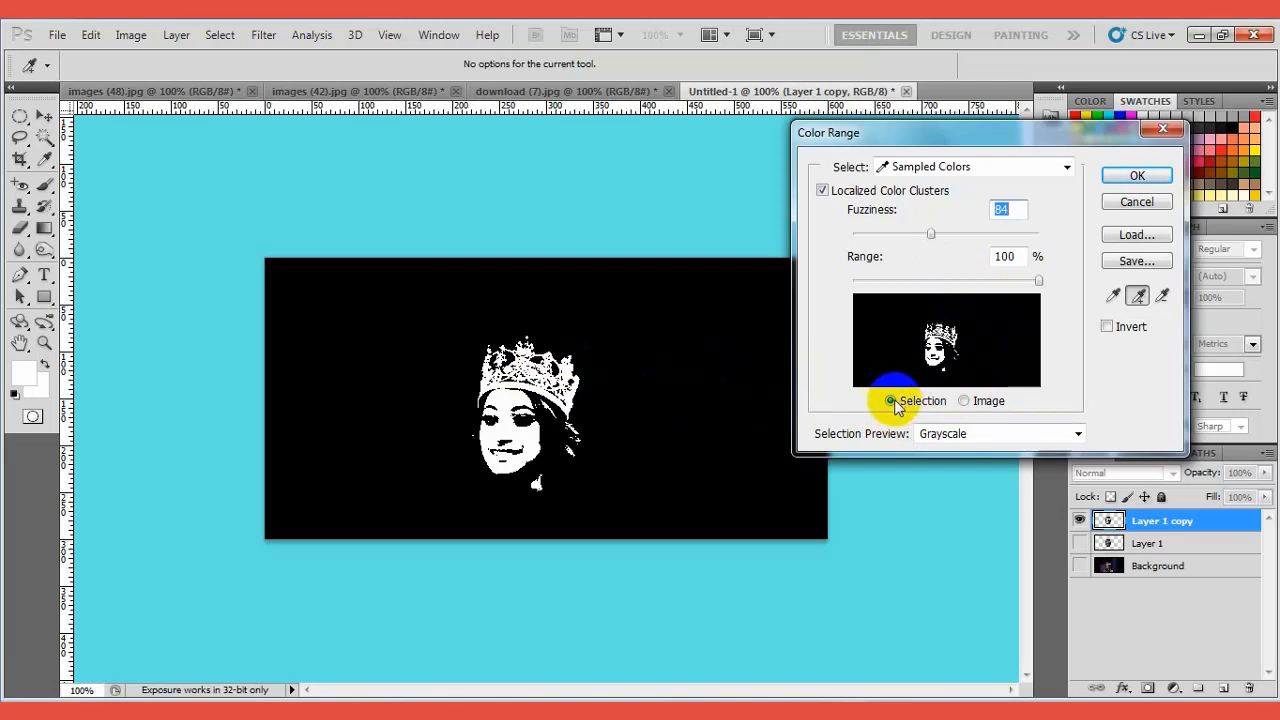
left_click(1130, 177)
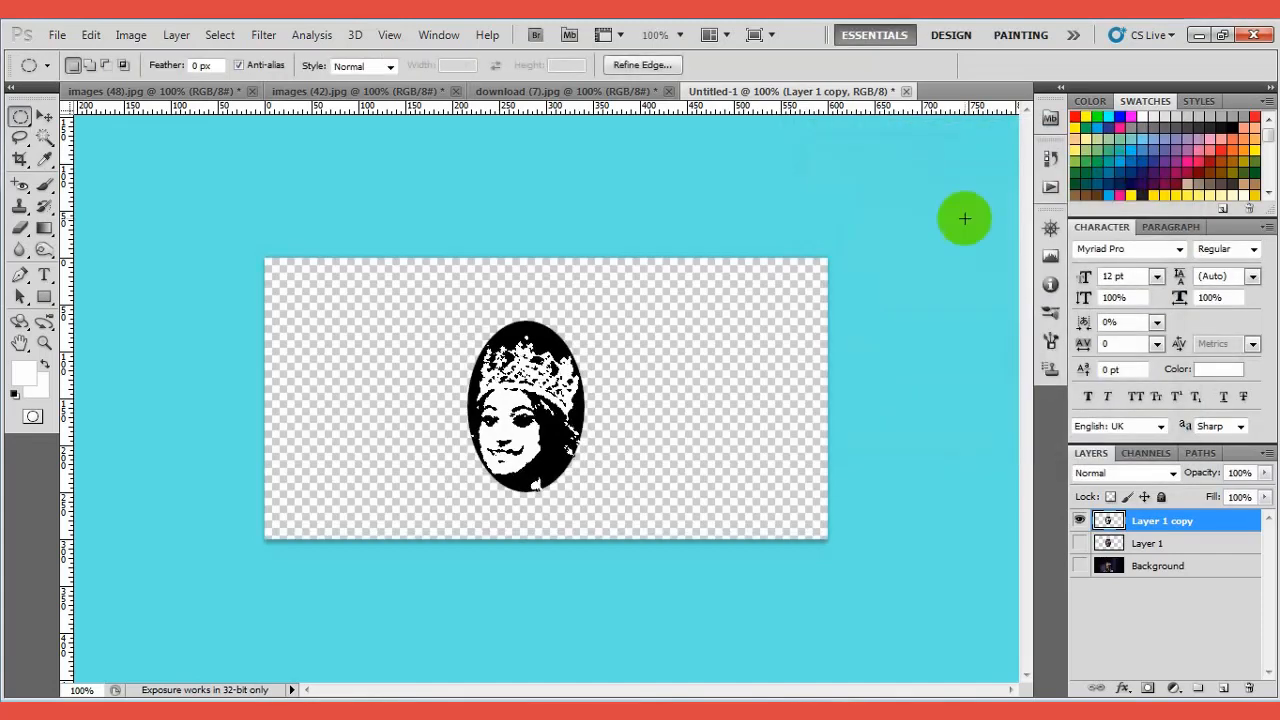
Delete the selected white areas from the oval portrait and deselect
left_click(553, 446)
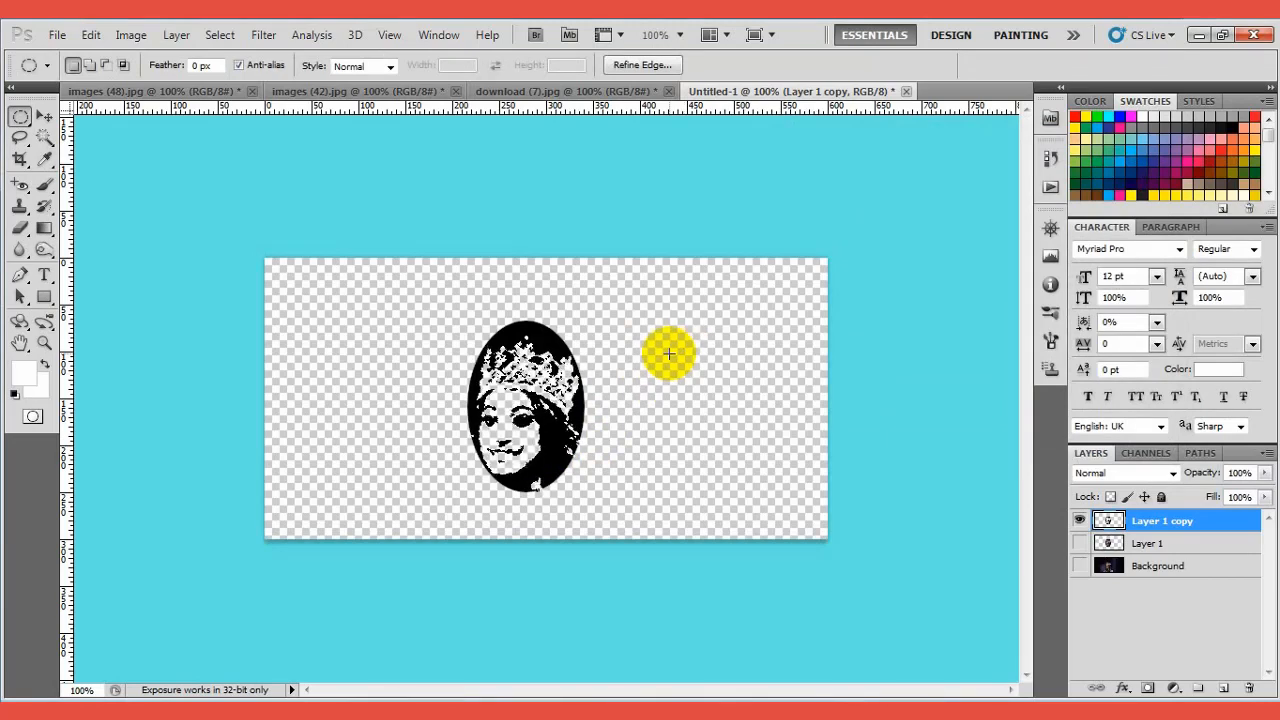
left_click(548, 360)
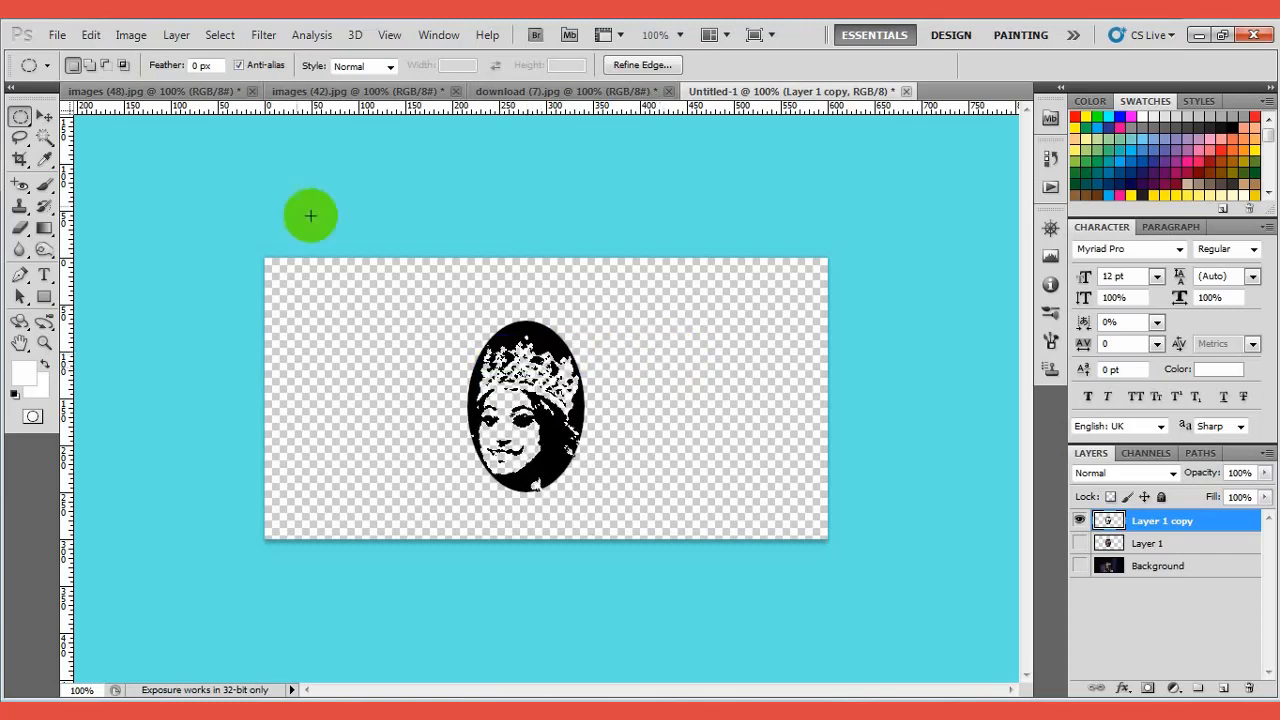
left_click(222, 35)
left_click(241, 72)
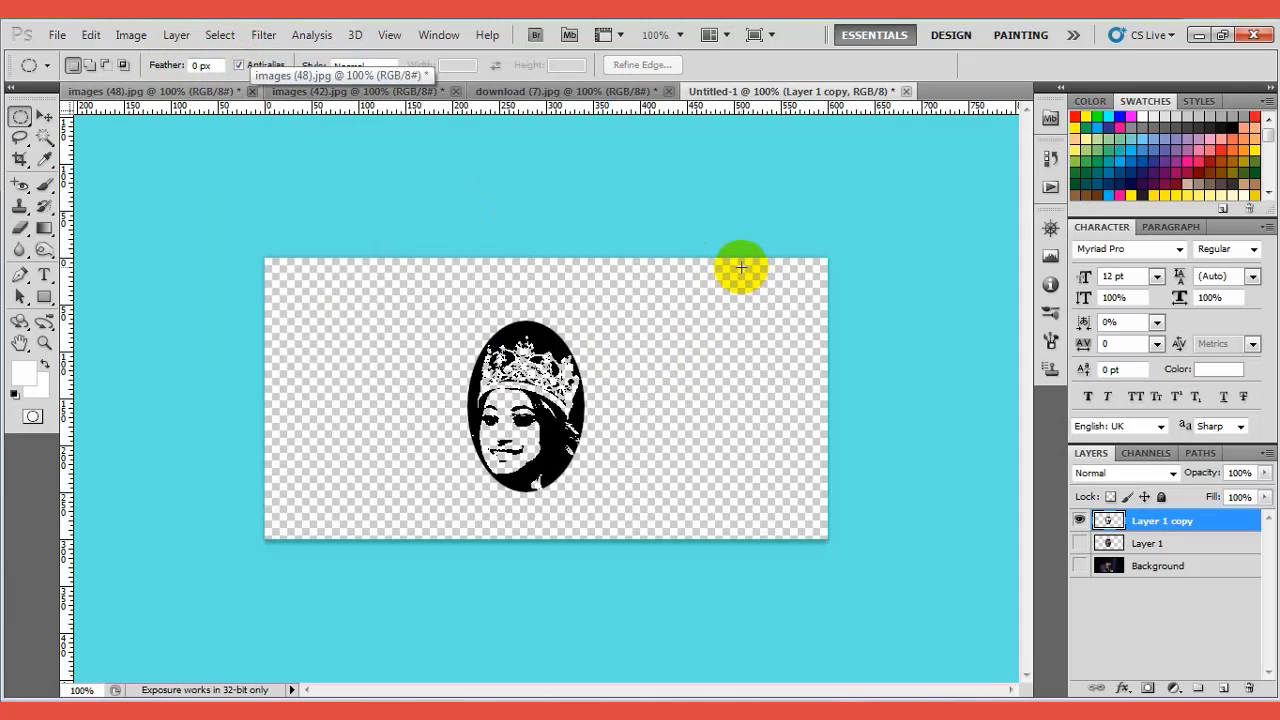
key("ctrl+d")
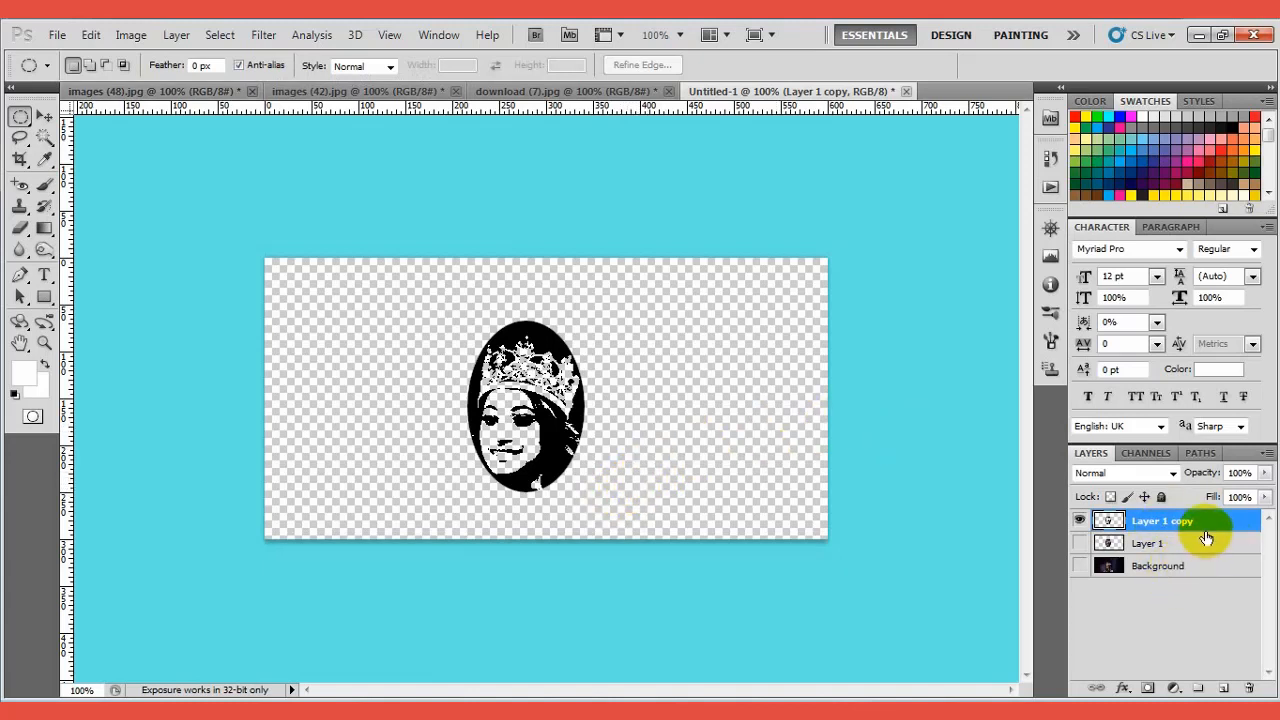
Add a new layer directly beneath the black oval portrait layer and fill it with an orange swatch colour
left_click(1225, 689)
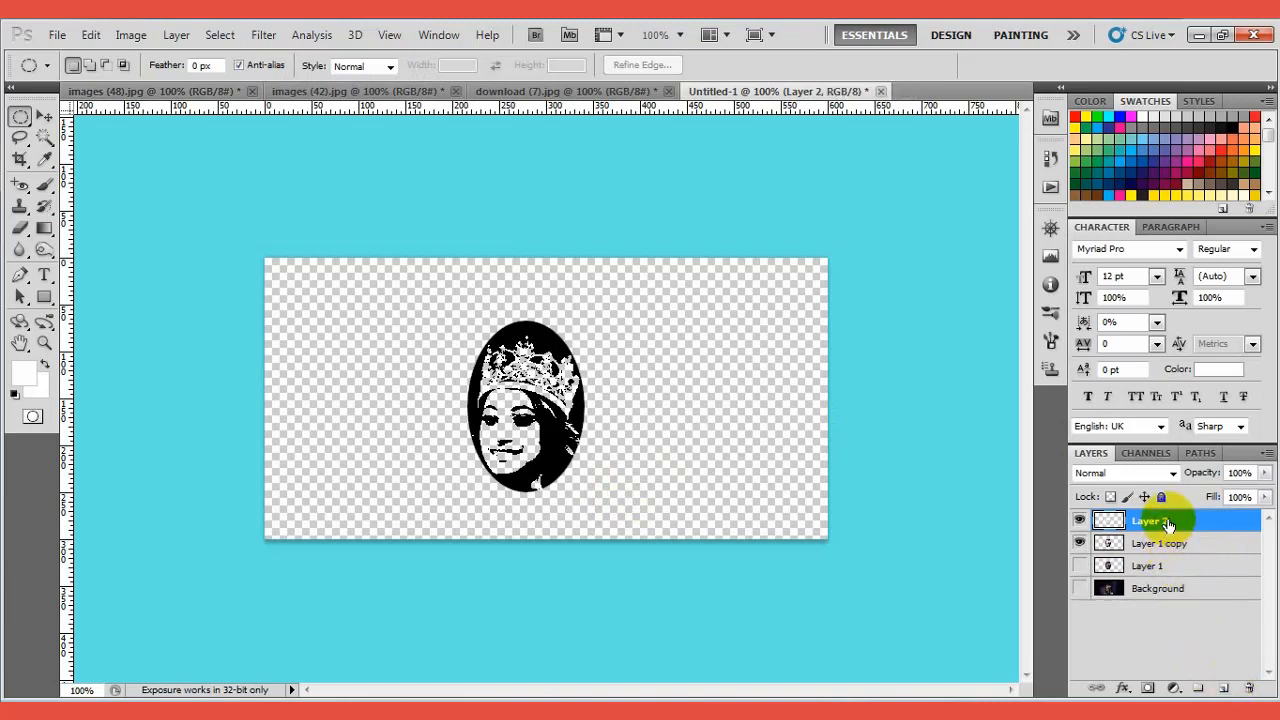
left_click_drag(1168, 521, 1168, 549)
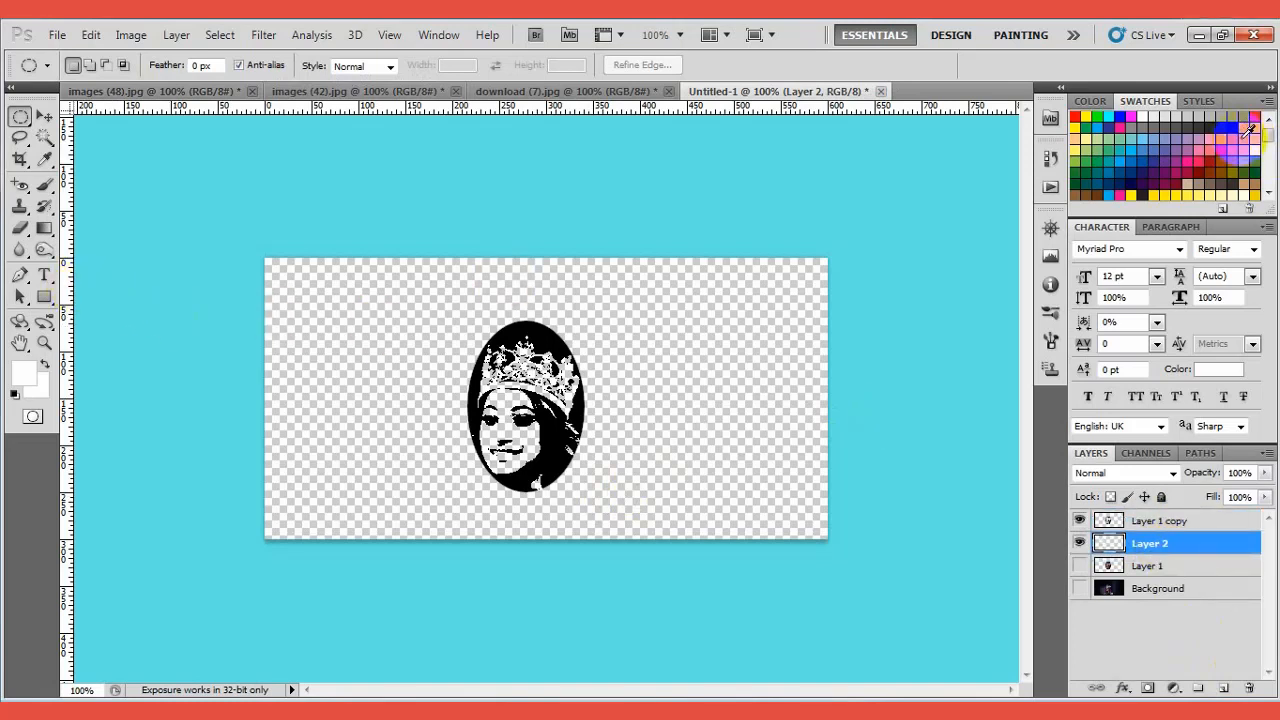
left_click(1233, 140)
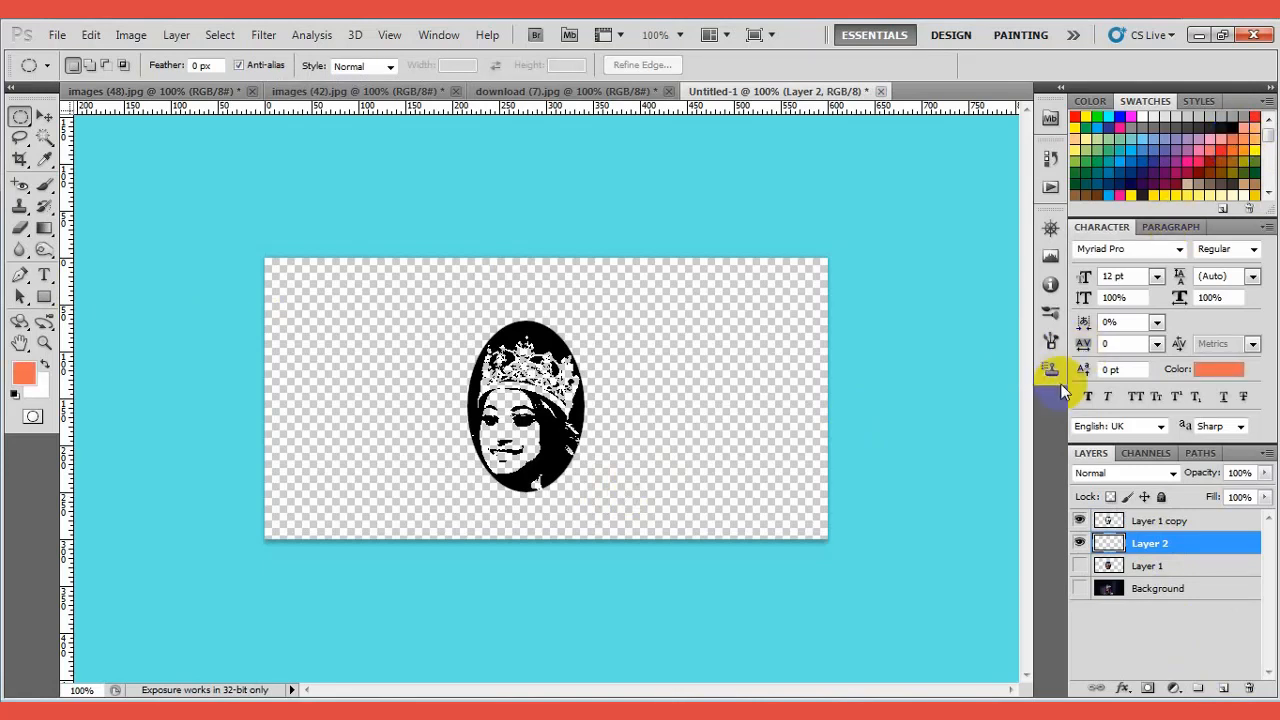
left_click(16, 384)
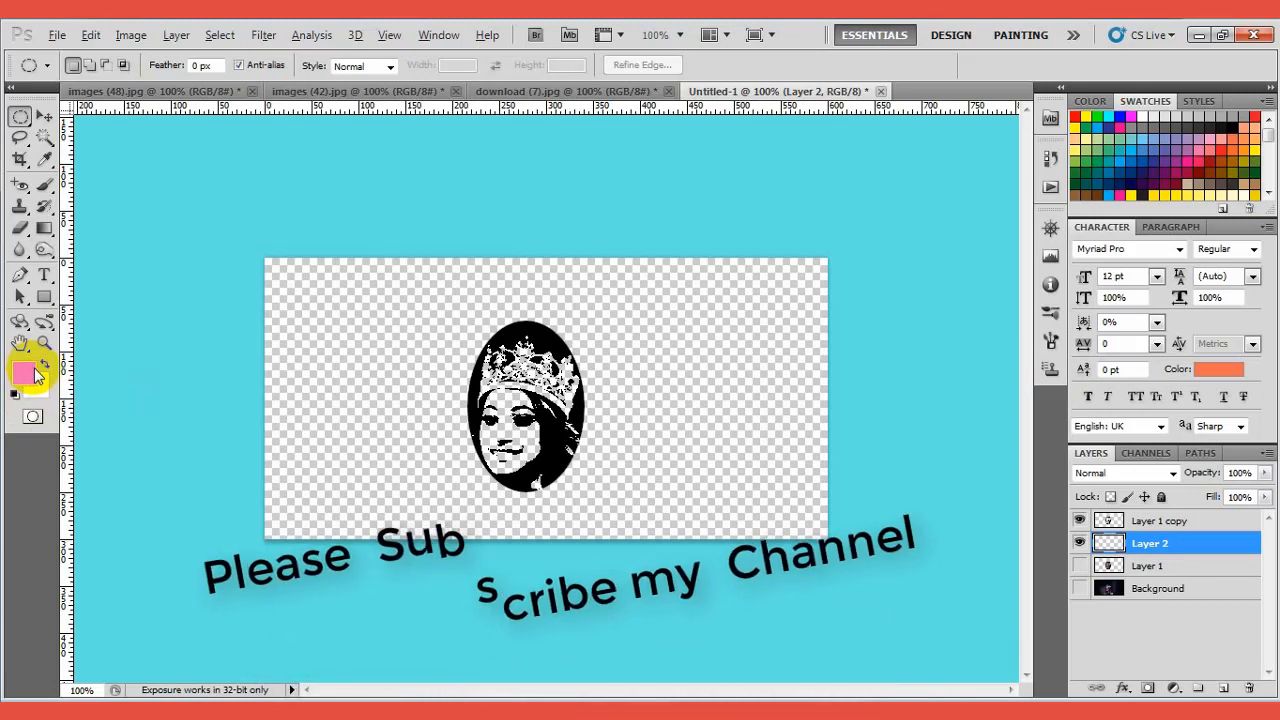
key("alt+BackSpace")
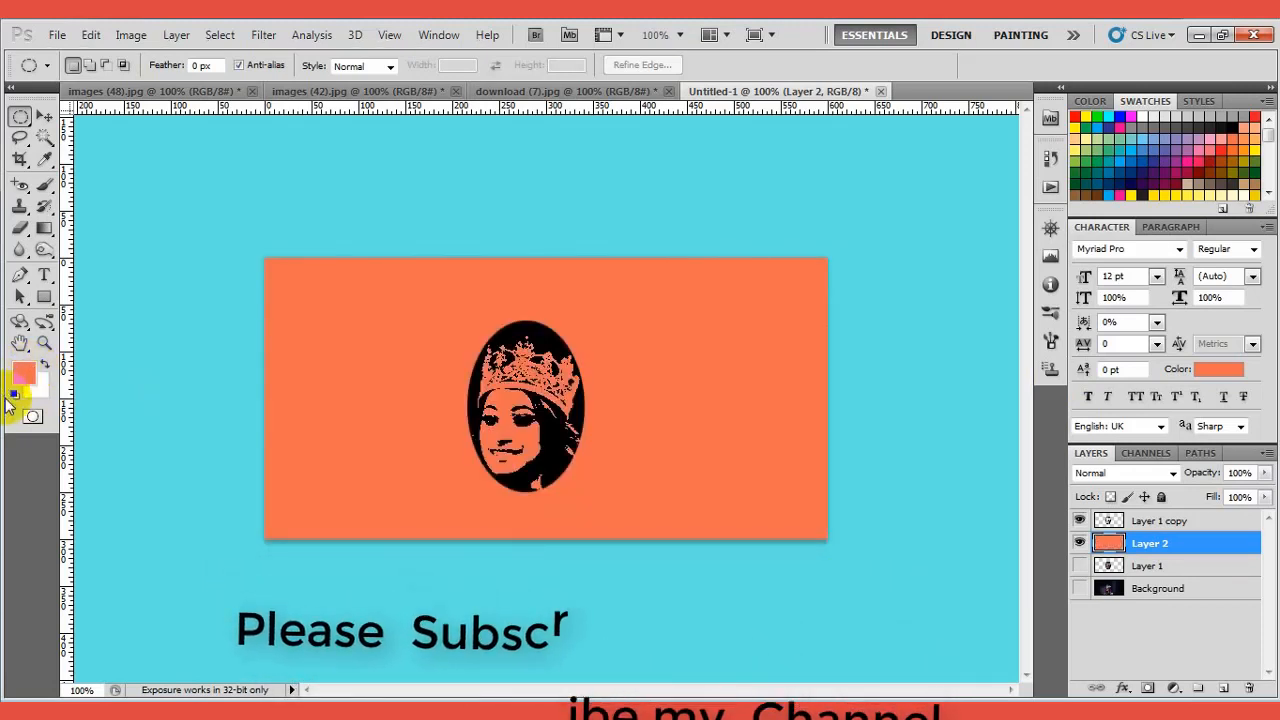